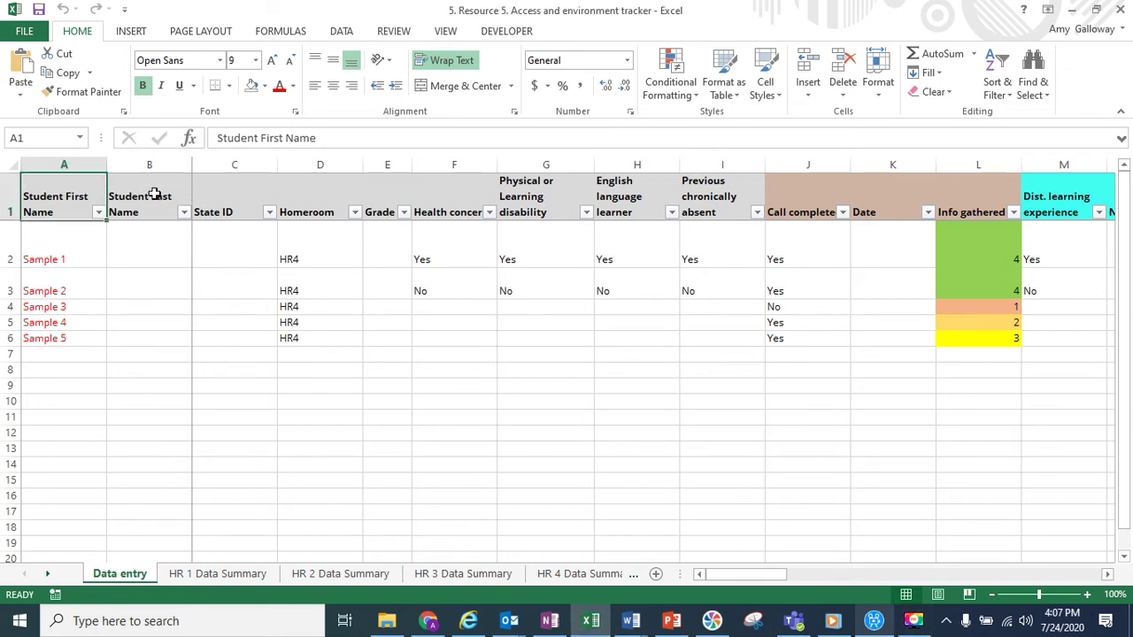
# - Review the student information headers in row 1, from Student First Name to Previous chronically absent
pyautogui.press('Right')
pyautogui.press('Right')
pyautogui.press('Right')
pyautogui.press('Right')
pyautogui.press('Right')
pyautogui.press('Right')
pyautogui.press('Right')
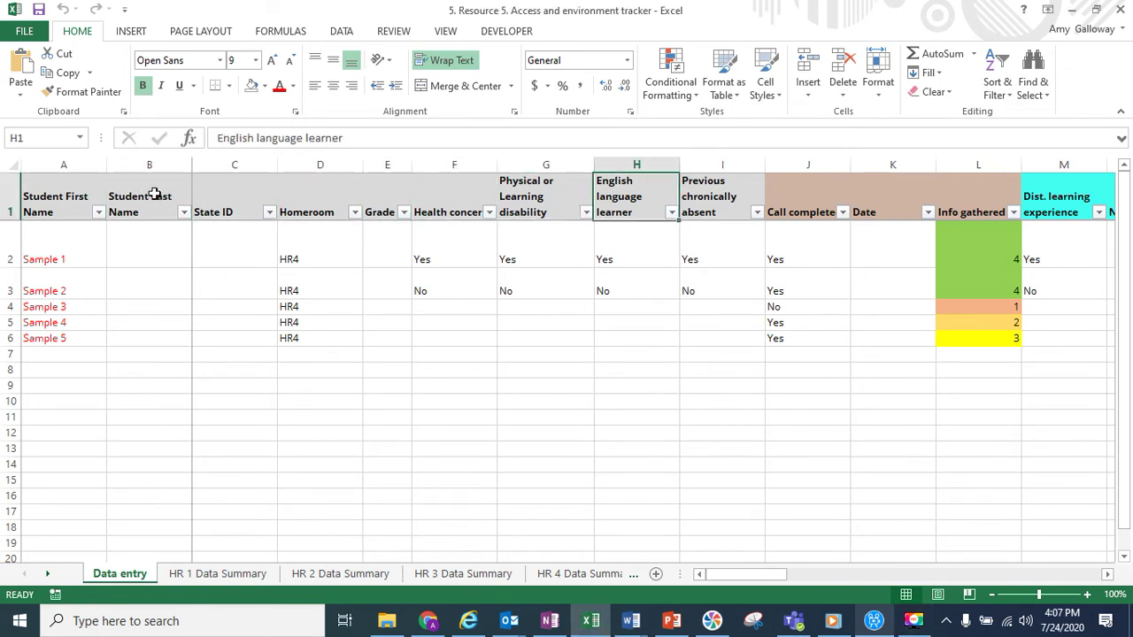
pyautogui.press('Right')
pyautogui.press('Left')
pyautogui.press('Left')
pyautogui.press('Left')
pyautogui.press('Left')
pyautogui.press('Left')
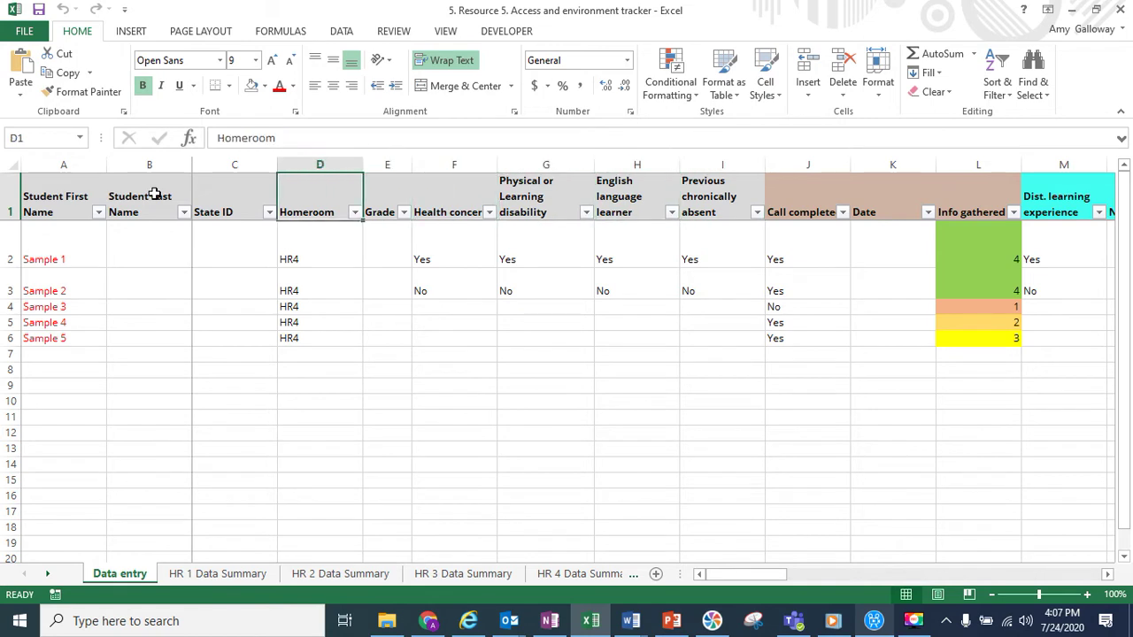
pyautogui.press('Right')
pyautogui.press('Right')
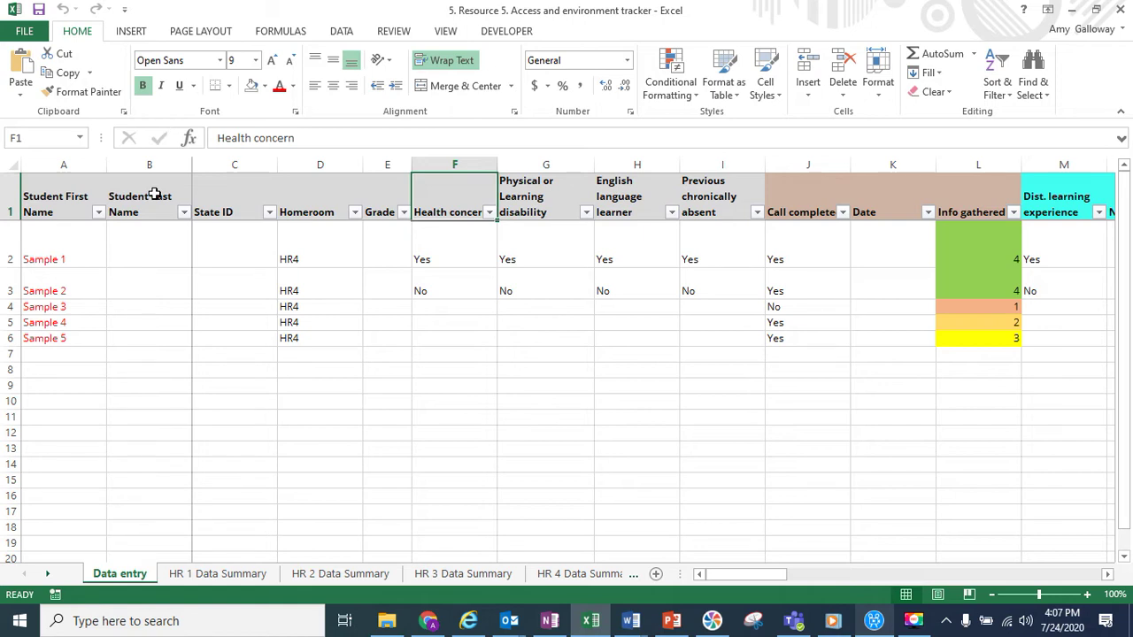
# - Examine the call tracking headers Call completed, Date and Info gathered in row 1
pyautogui.press('Right')
pyautogui.press('Right')
pyautogui.press('Right')
pyautogui.press('Right')
pyautogui.press('Right')
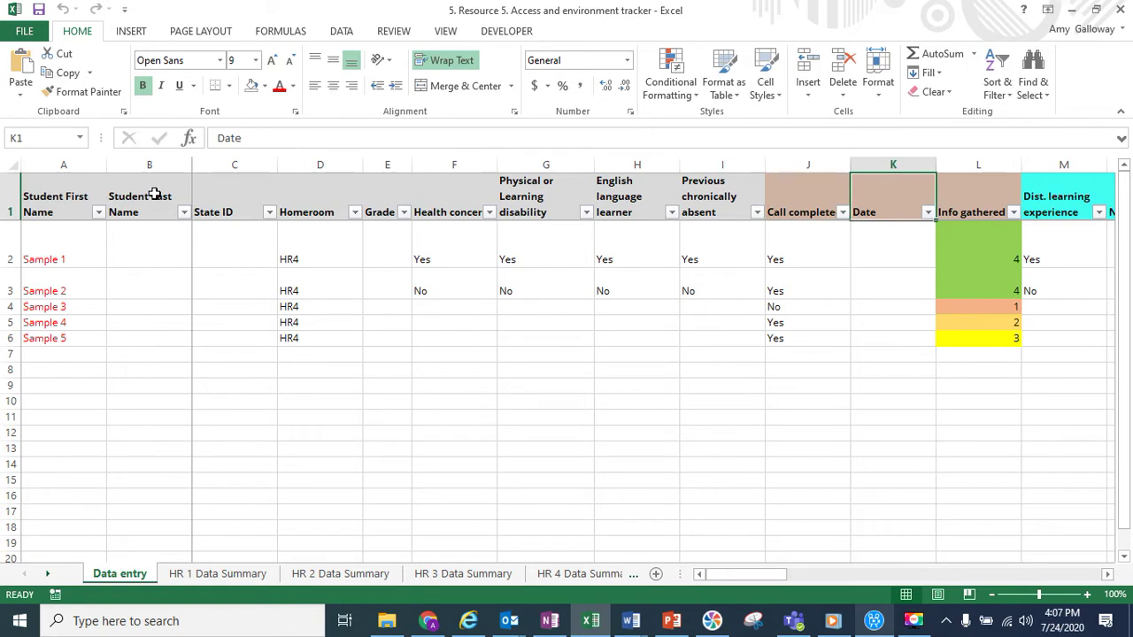
pyautogui.press('Right')
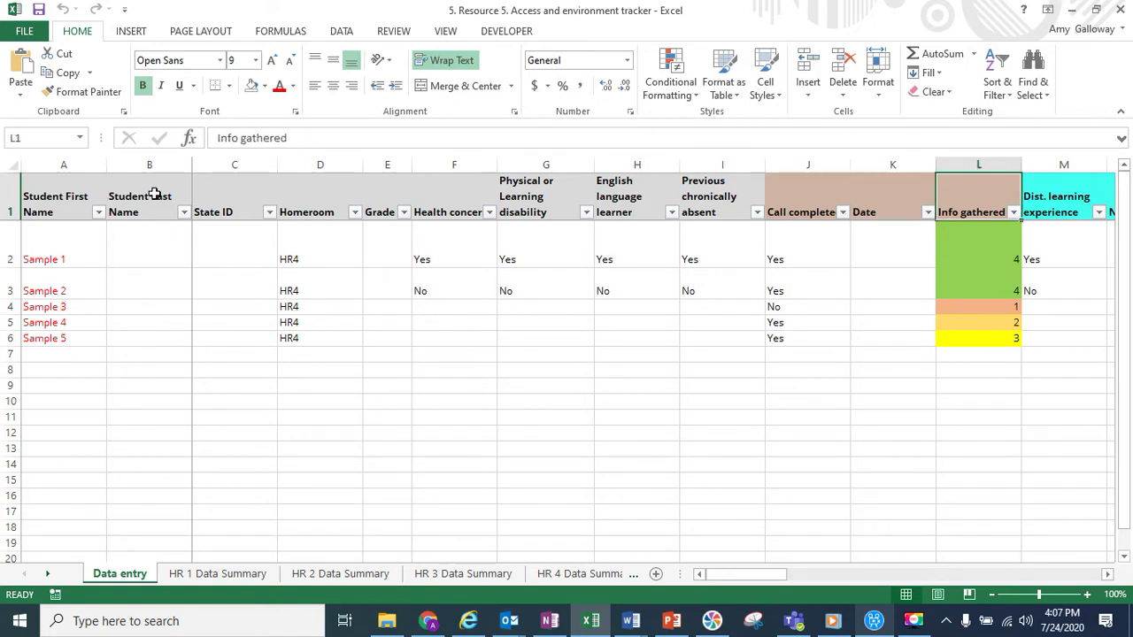
pyautogui.press('Left')
pyautogui.press('Left')
pyautogui.press('Left')
pyautogui.press('Right')
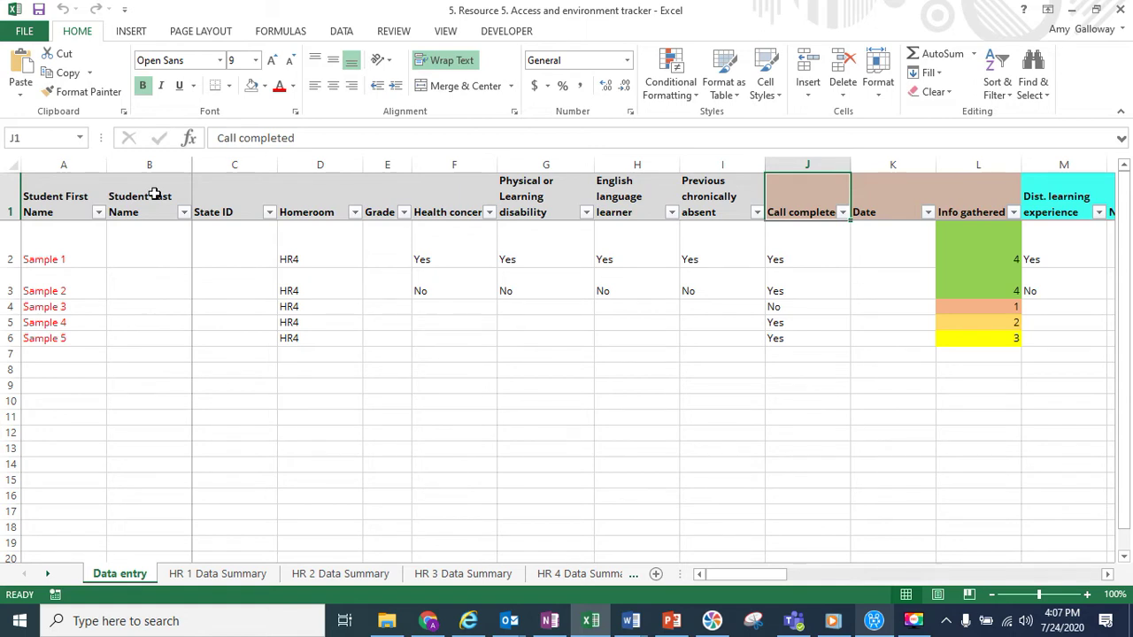
# - Review the distance learning experience headers and the computer access headers, including who else uses it and what time
pyautogui.press('Right')
pyautogui.press('Right')
pyautogui.press('Right')
pyautogui.press('Right')
pyautogui.press('Right')
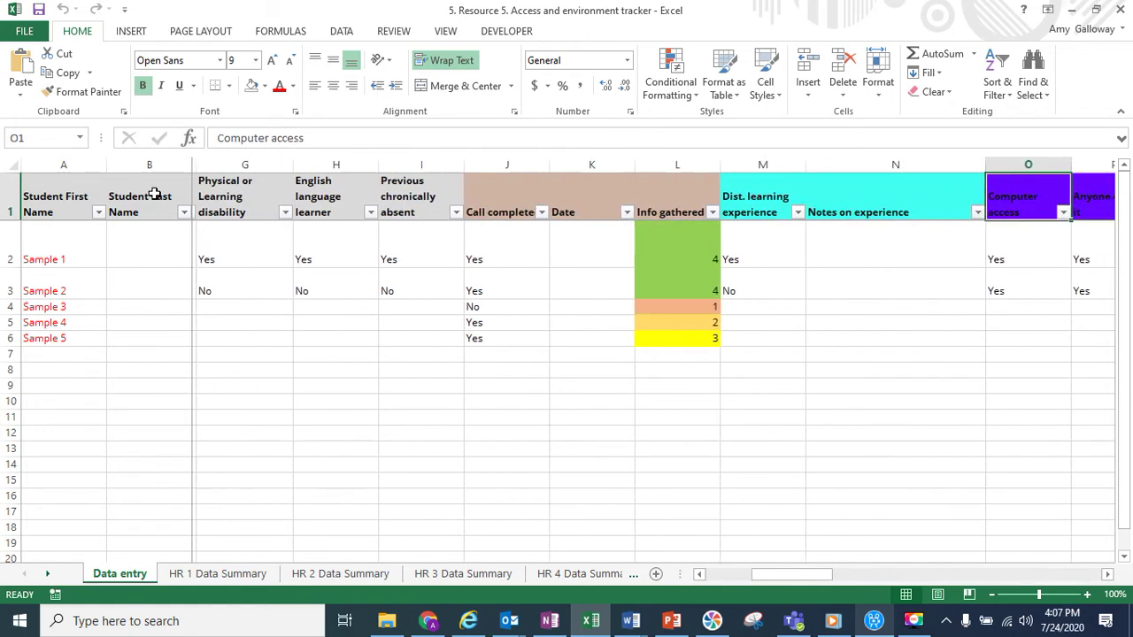
pyautogui.press('Right')
pyautogui.press('Right')
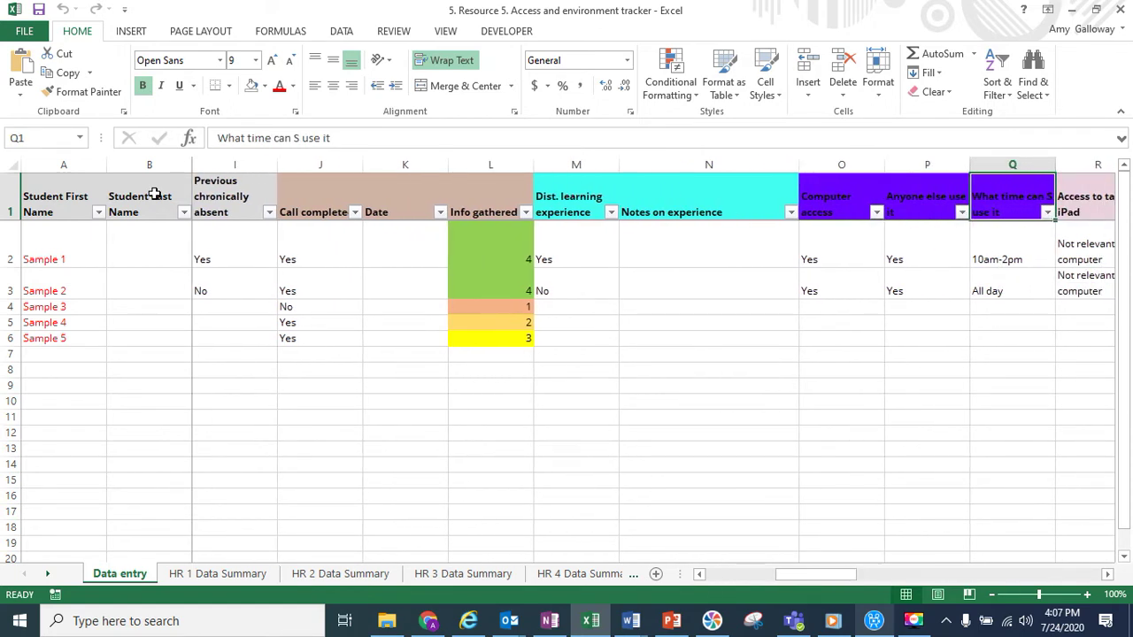
pyautogui.press('Left')
pyautogui.press('Left')
pyautogui.press('Left')
pyautogui.press('Left')
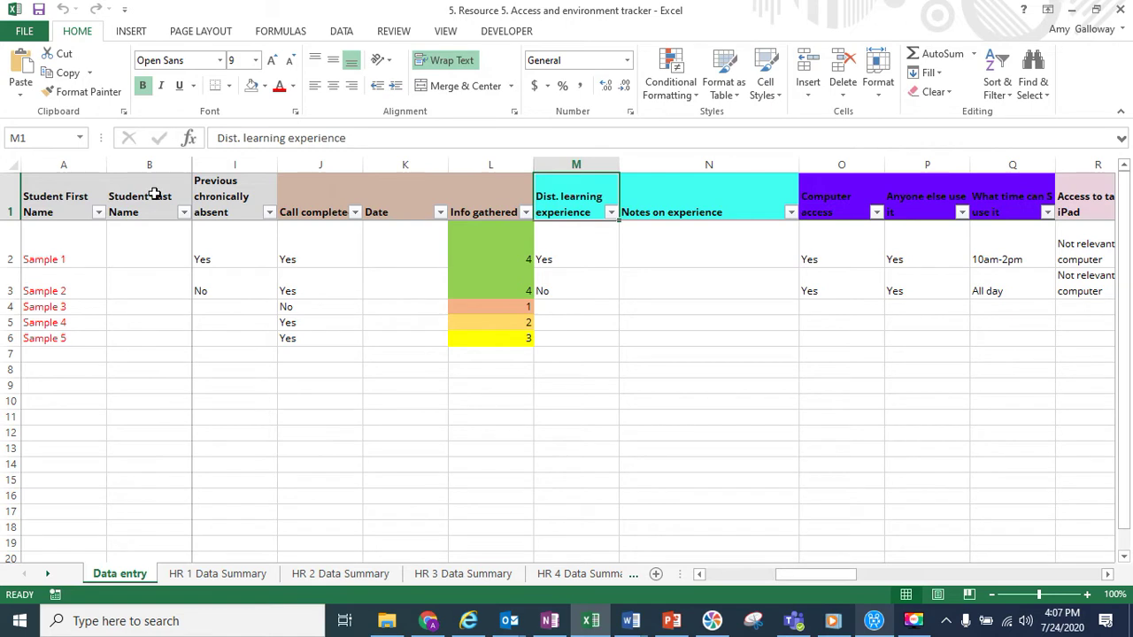
pyautogui.press('Right')
pyautogui.press('Right')
pyautogui.press('Right')
pyautogui.press('Right')
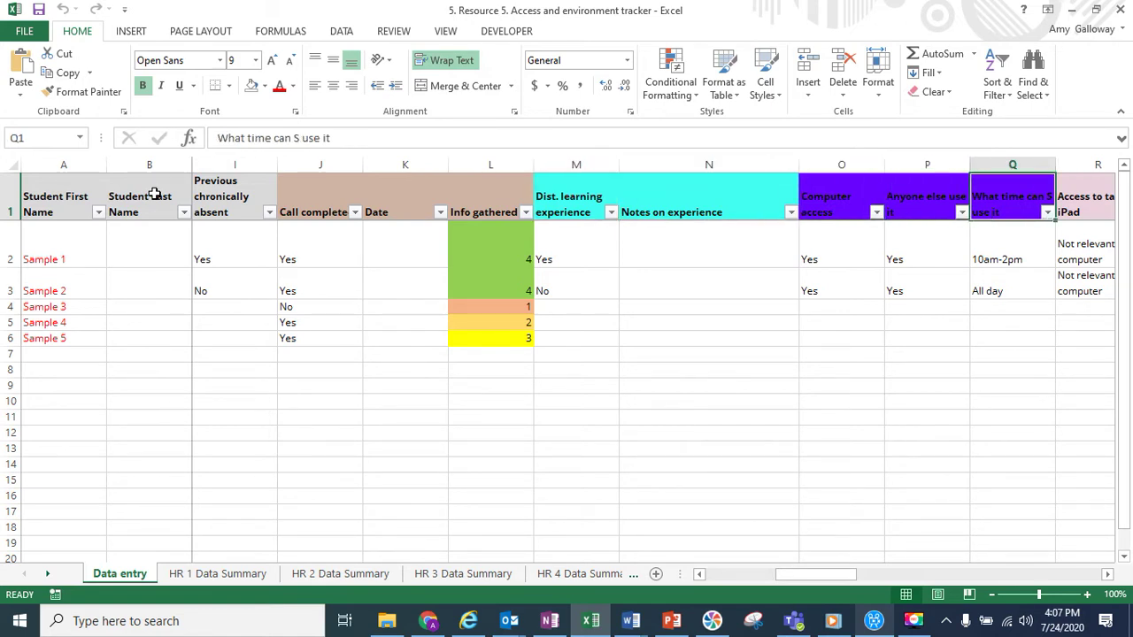
# - Examine the headers on tablet or iPad access, model, shared use and time of use, plus Device on internet
pyautogui.press('Right')
pyautogui.press('Right')
pyautogui.press('Right')
pyautogui.press('Right')
pyautogui.press('Right')
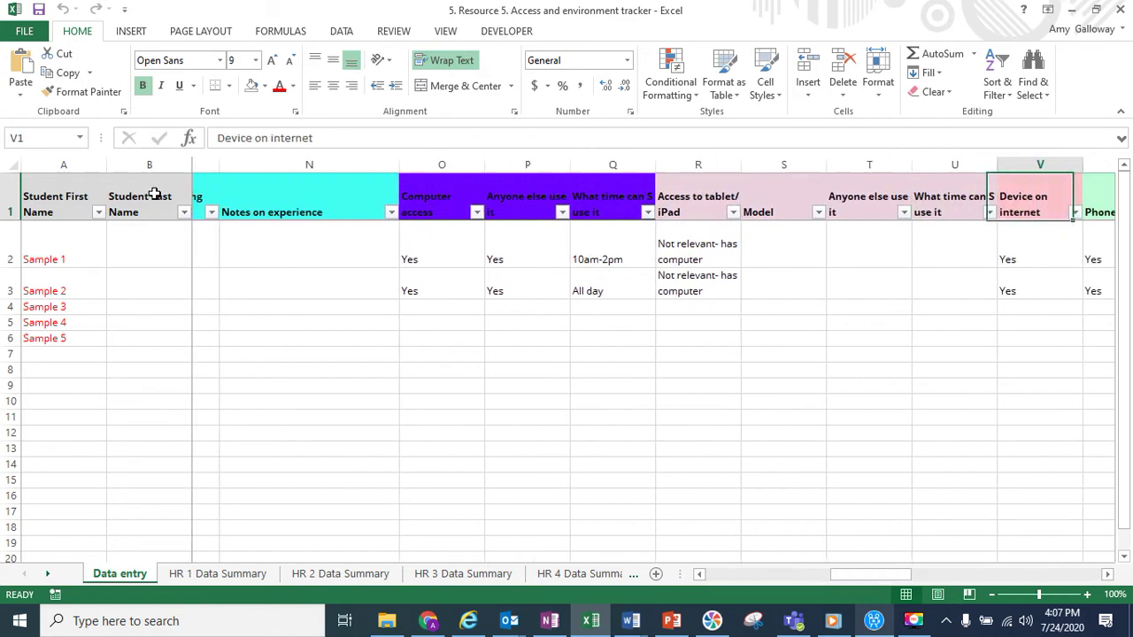
pyautogui.press('Right')
pyautogui.press('Right')
pyautogui.press('Left')
pyautogui.press('Left')
pyautogui.press('Left')
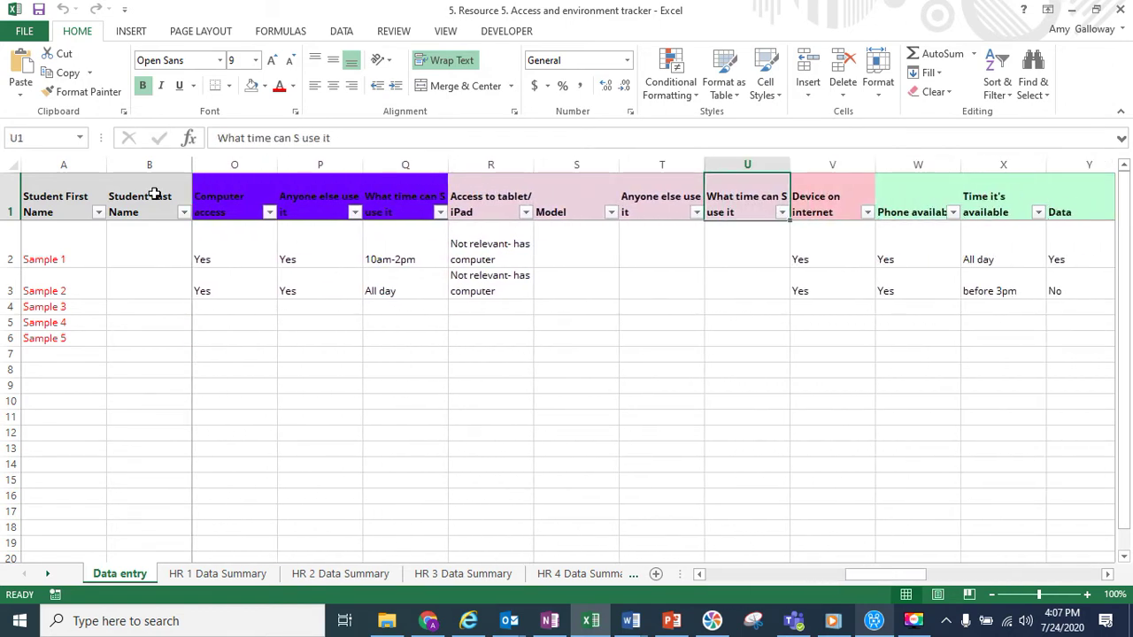
# - Review the phone availability and data headers and the learning material headers from Paper to Working printer
pyautogui.press('Right')
pyautogui.press('Right')
pyautogui.press('Right')
pyautogui.press('Right')
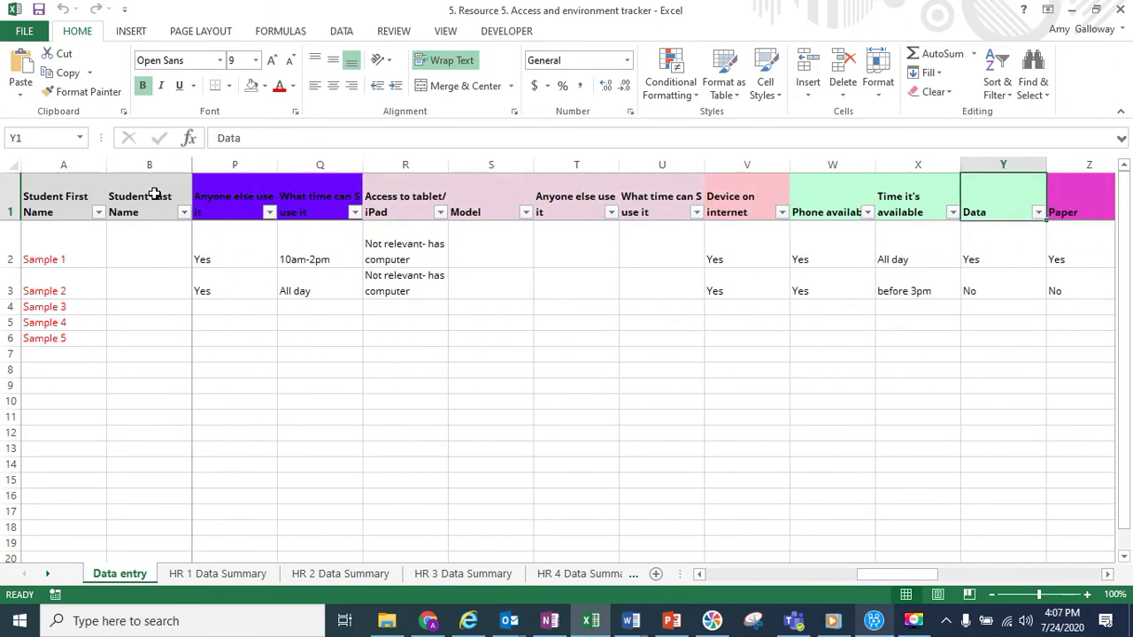
pyautogui.press('Left')
pyautogui.press('Left')
pyautogui.press('Right')
pyautogui.press('Right')
pyautogui.press('Right')
pyautogui.press('Right')
pyautogui.press('Right')
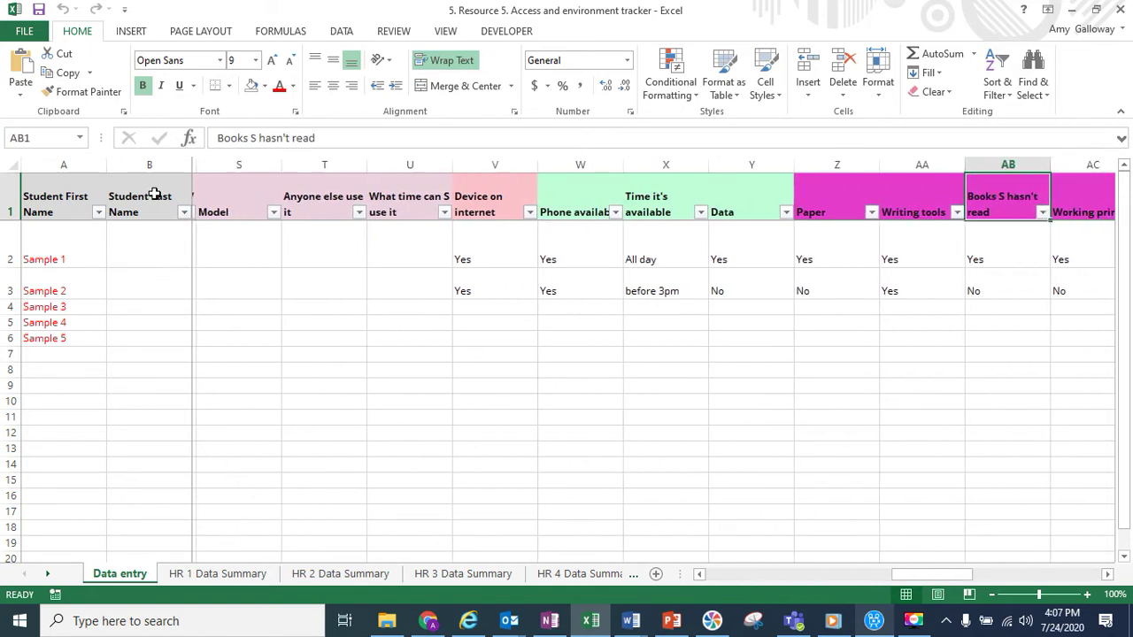
pyautogui.press('Right')
# - Review the home schedule headers from Wake up time to other schedule notes, plus General notes and Primary technology method
pyautogui.press('Right')
pyautogui.press('Right')
pyautogui.press('Right')
pyautogui.press('Right')
pyautogui.press('Right')
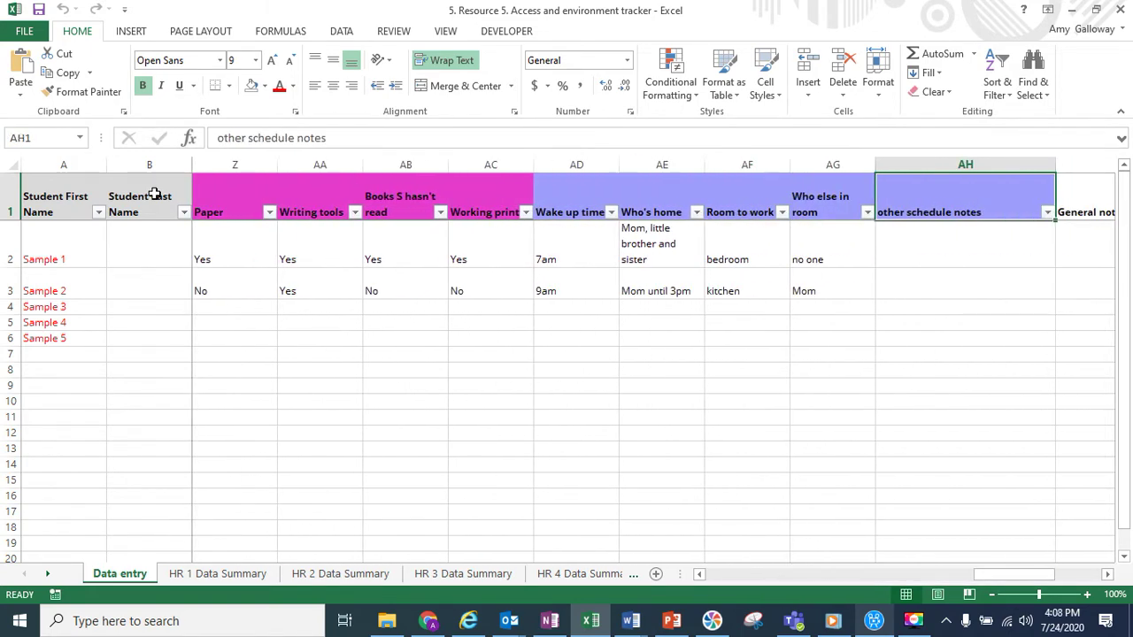
pyautogui.press('Left')
pyautogui.press('Left')
pyautogui.press('Left')
pyautogui.press('Right')
pyautogui.press('Right')
pyautogui.press('Right')
pyautogui.press('Right')
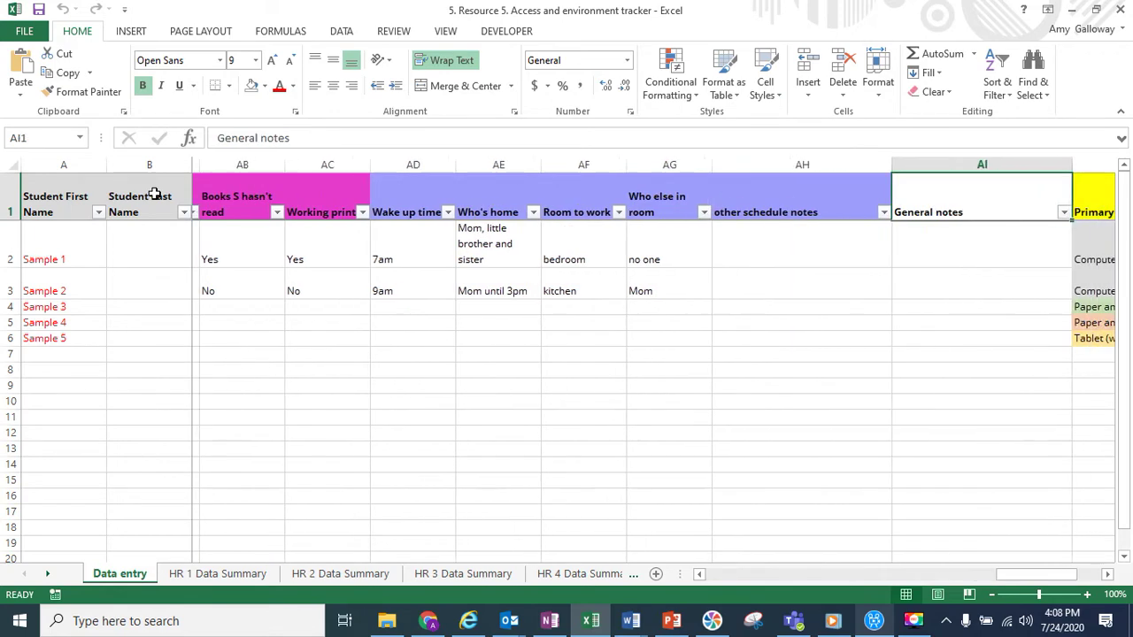
pyautogui.press('Right')
pyautogui.press('Left')
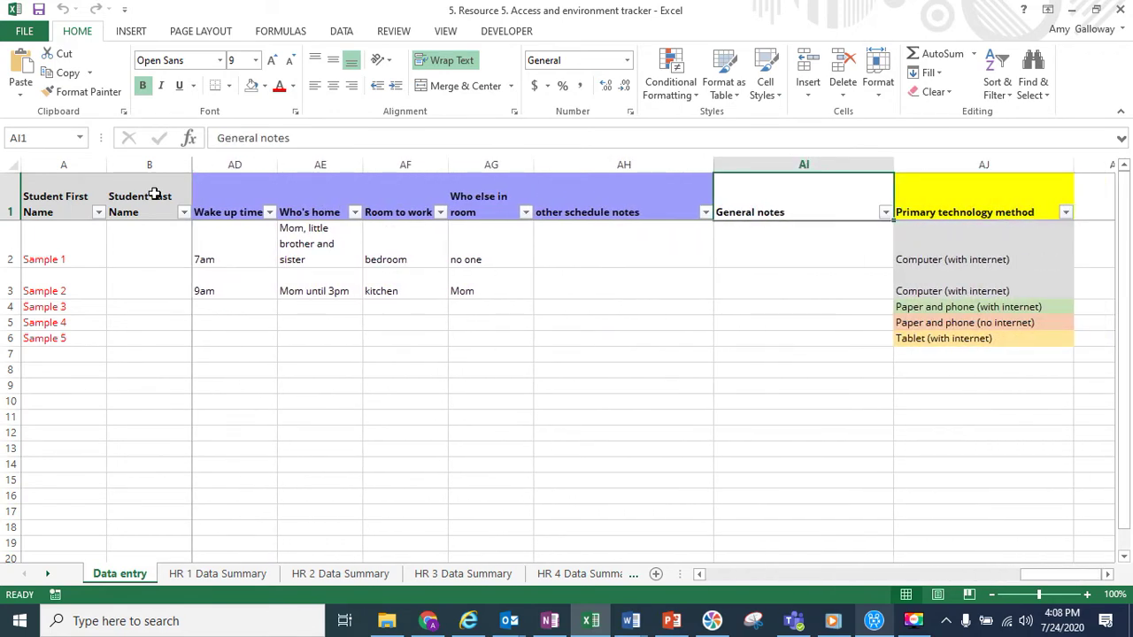
pyautogui.press('Right')
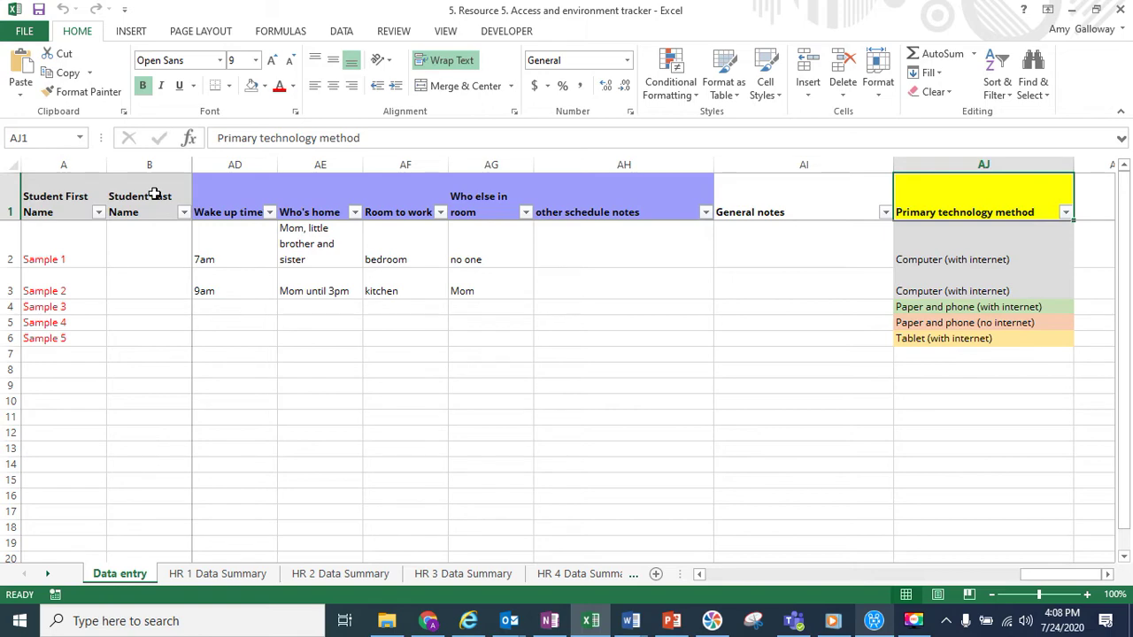
# - Return to the Student First Name header in cell A1 and view the HR 1 Data Summary sheet
pyautogui.press('Left')
pyautogui.press('Left')
pyautogui.press('Left')
pyautogui.press('Left')
pyautogui.press('Left')
pyautogui.press('Left')
pyautogui.press('Left')
pyautogui.press('Left')
pyautogui.press('Left')
pyautogui.press('Left')
pyautogui.press('Left')
pyautogui.press('Left')
pyautogui.press('Left')
pyautogui.press('Left')
pyautogui.press('Left')
pyautogui.press('Left')
pyautogui.press('Left')
pyautogui.press('Left')
pyautogui.press('Left')
pyautogui.press('Left')
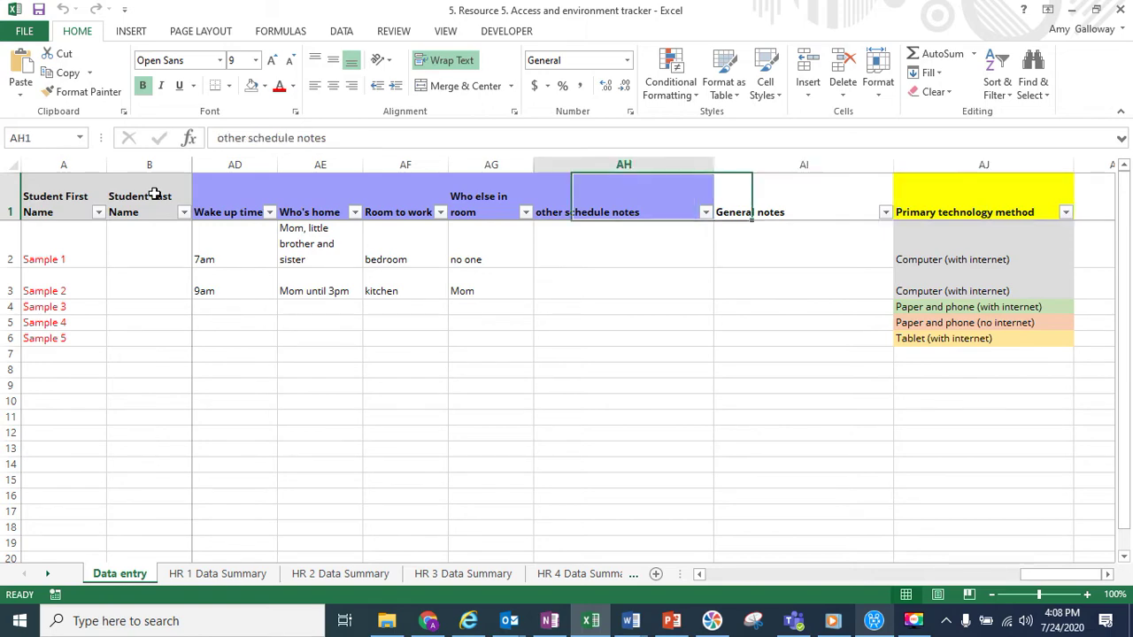
pyautogui.press('Left')
pyautogui.press('Left')
pyautogui.press('Left')
pyautogui.press('Left')
pyautogui.press('Left')
pyautogui.press('Left')
pyautogui.press('Left')
pyautogui.press('Left')
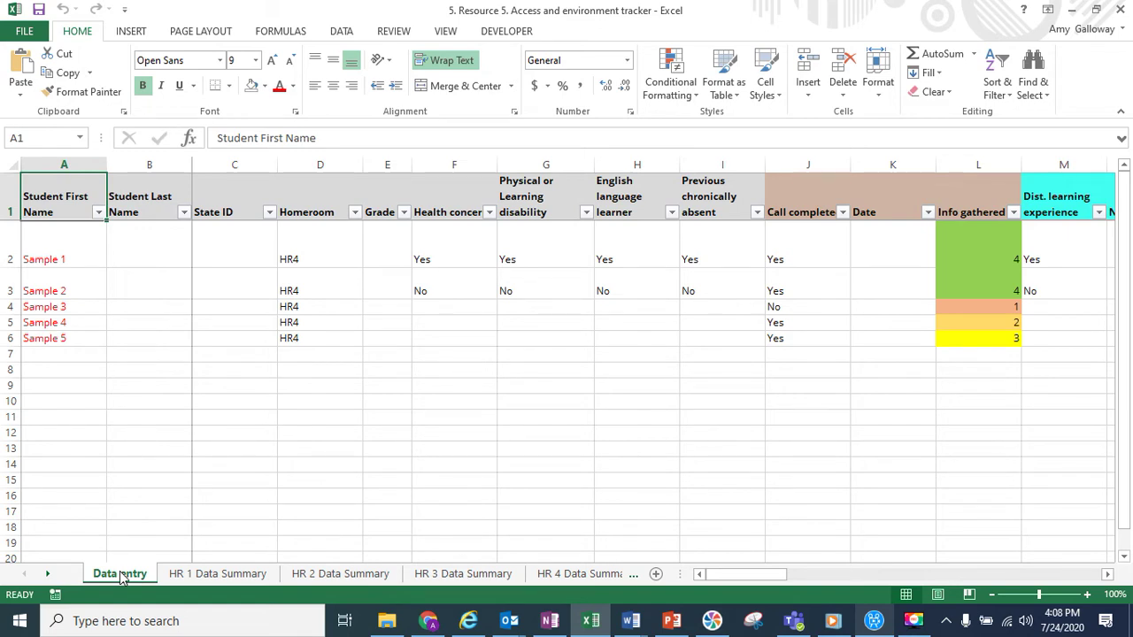
pyautogui.click(182, 582)
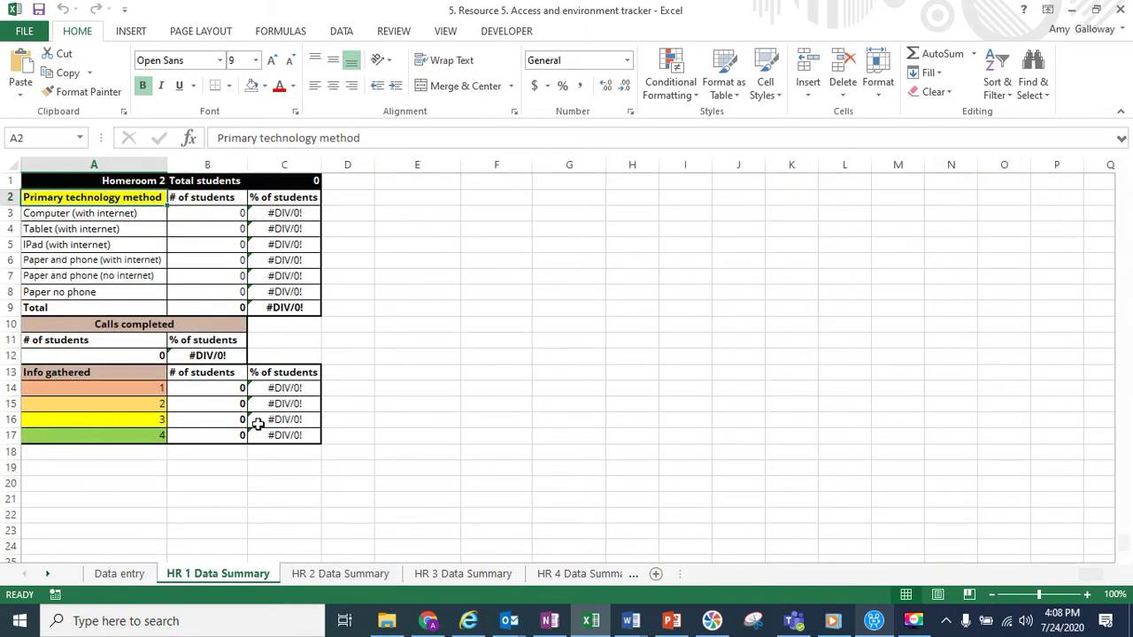
# - On the Data entry sheet, set the homeroom of Sample 1 and Sample 2 to HR1, and check the HR 1 Data Summary sheet
pyautogui.click(115, 577)
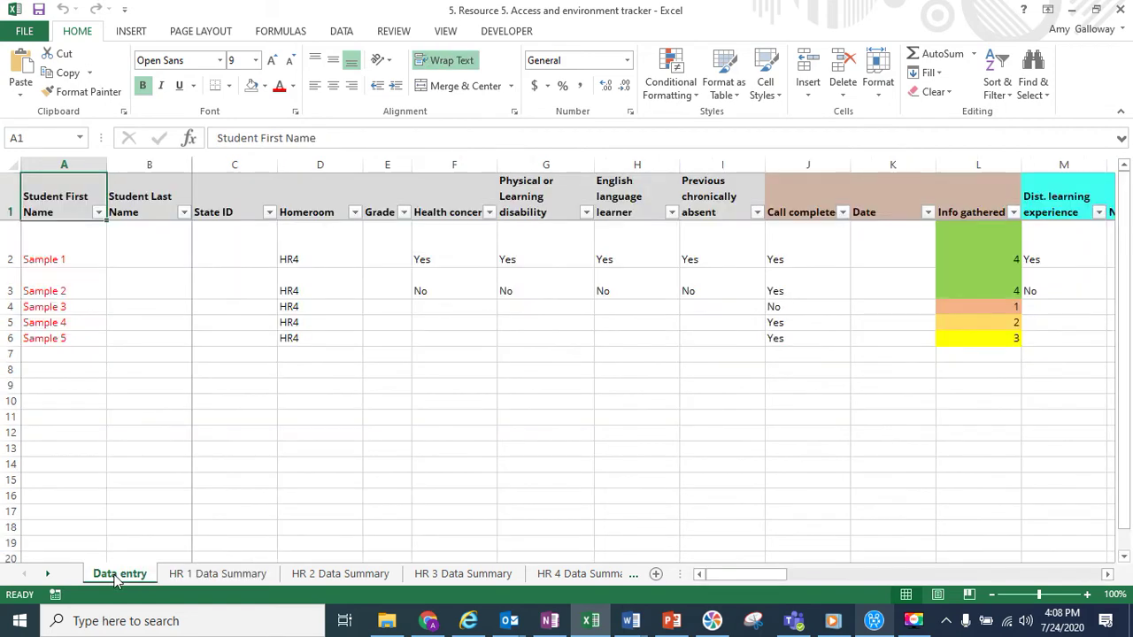
pyautogui.click(334, 253)
pyautogui.click(370, 259)
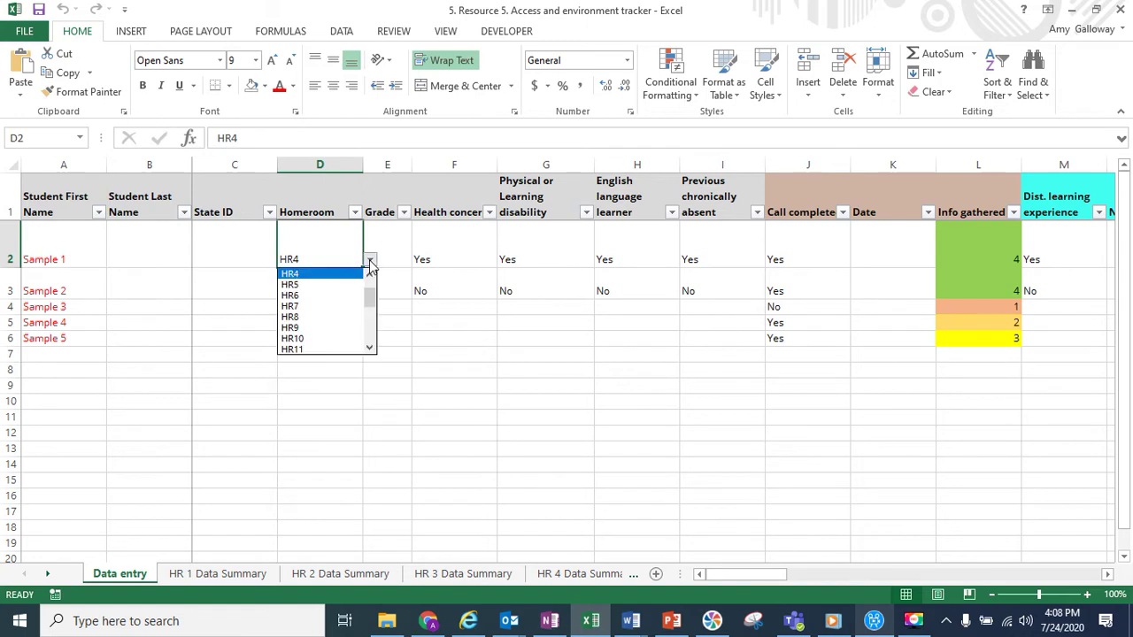
pyautogui.moveTo(370, 301); pyautogui.dragTo(370, 280)
pyautogui.click(349, 274)
pyautogui.click(361, 287)
pyautogui.click(369, 291)
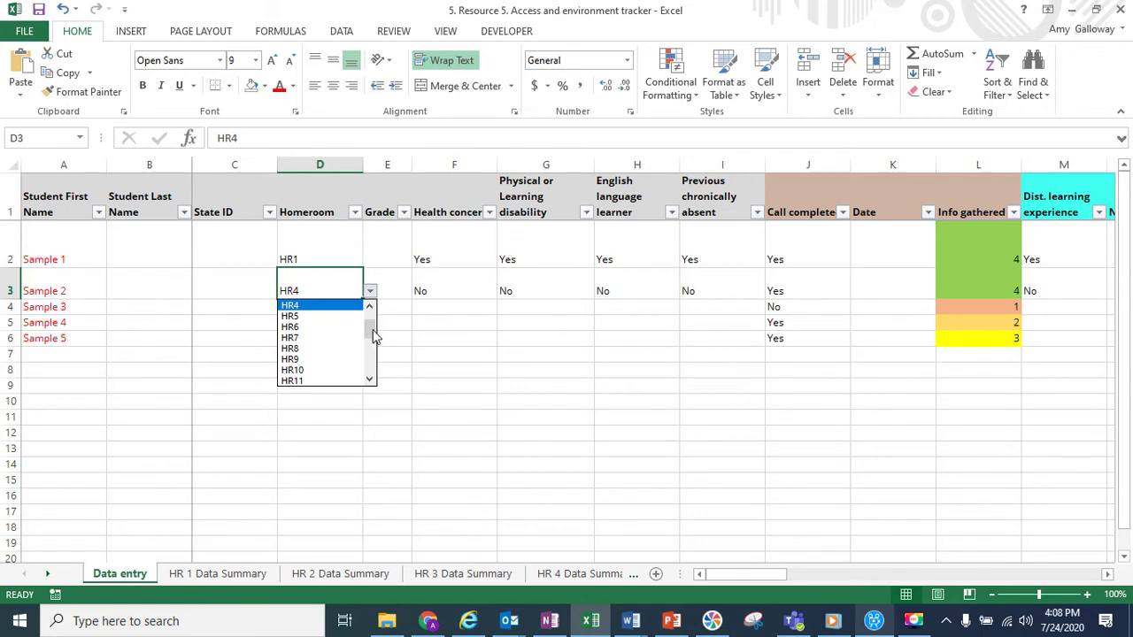
pyautogui.moveTo(370, 332); pyautogui.dragTo(370, 310)
pyautogui.click(327, 306)
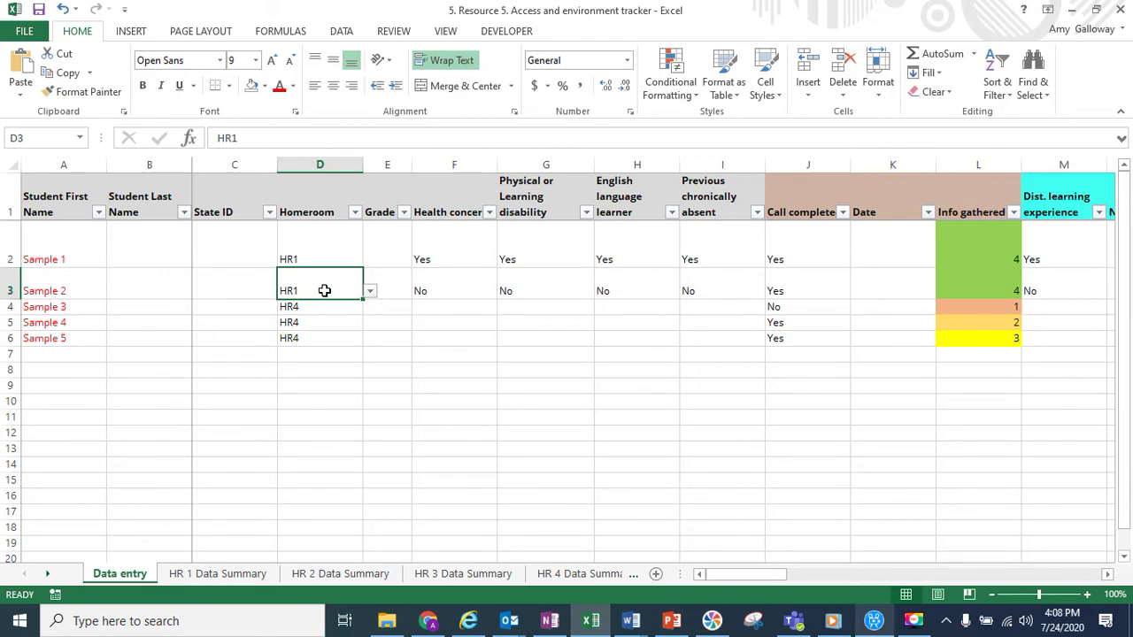
pyautogui.click(202, 576)
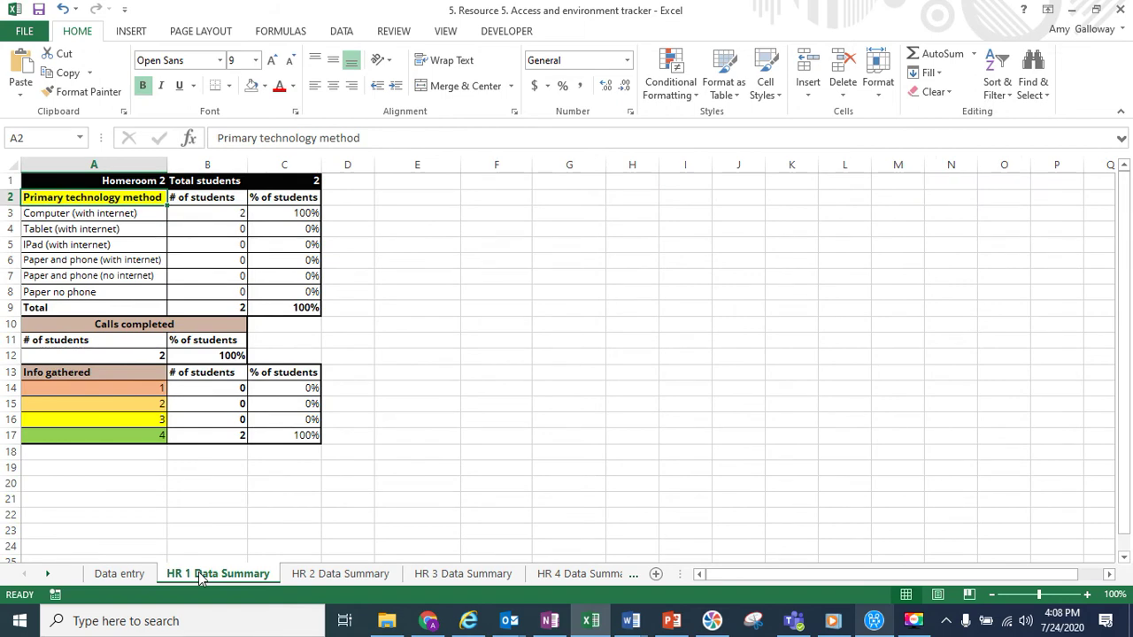
# - Return to the Data entry sheet and set the homeroom of Sample 3 to HR1
pyautogui.click(119, 573)
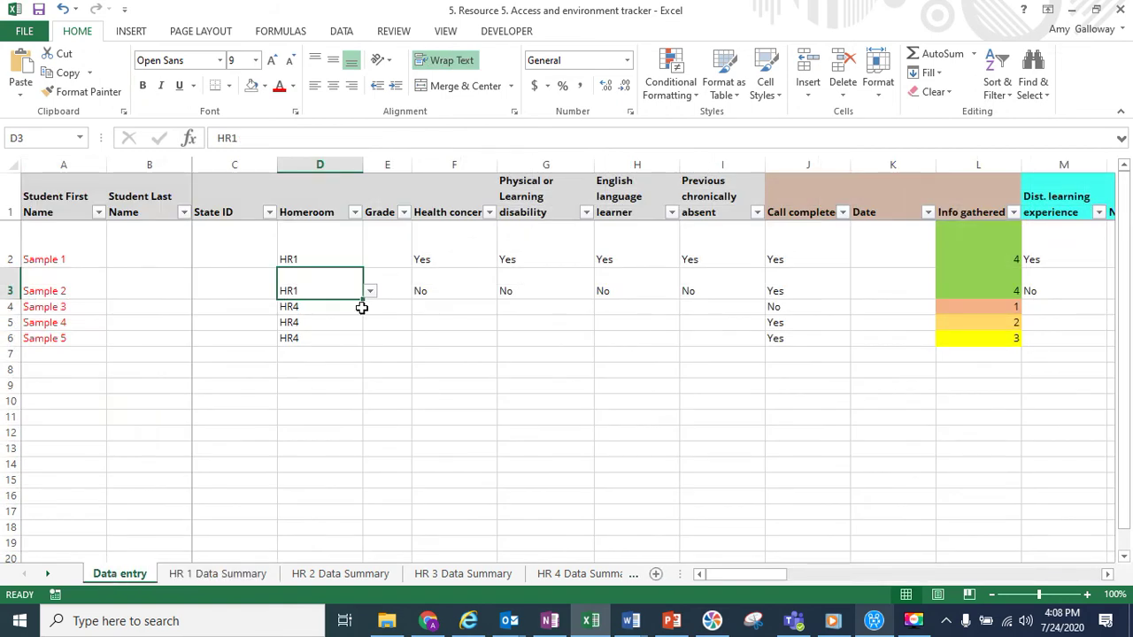
pyautogui.click(354, 307)
pyautogui.click(370, 307)
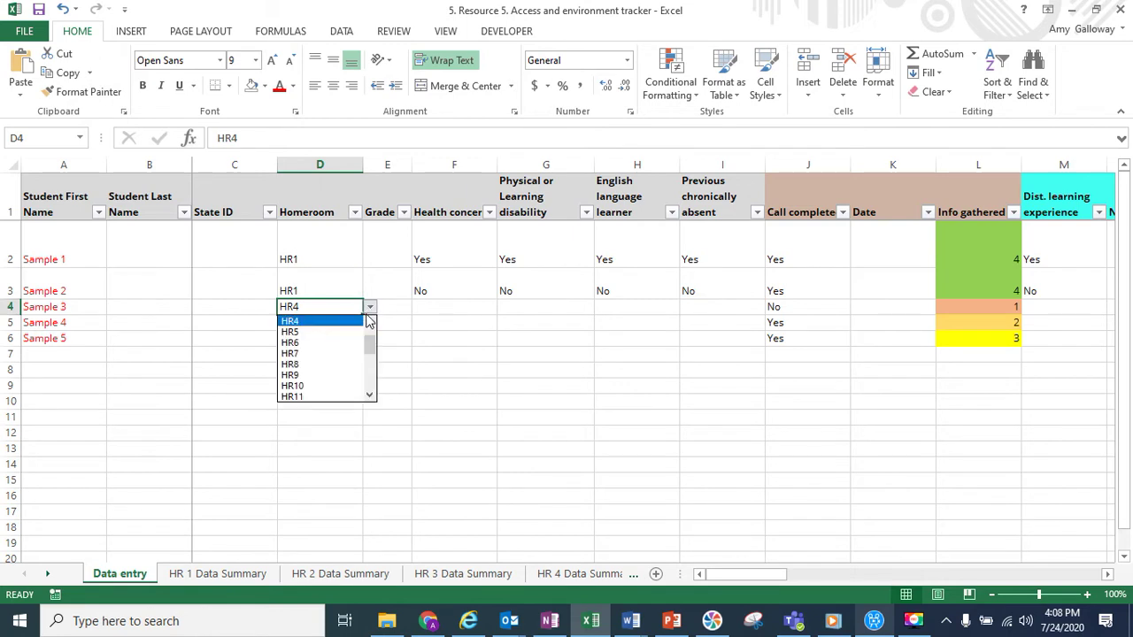
pyautogui.scroll(1, 367, 328)
pyautogui.click(343, 322)
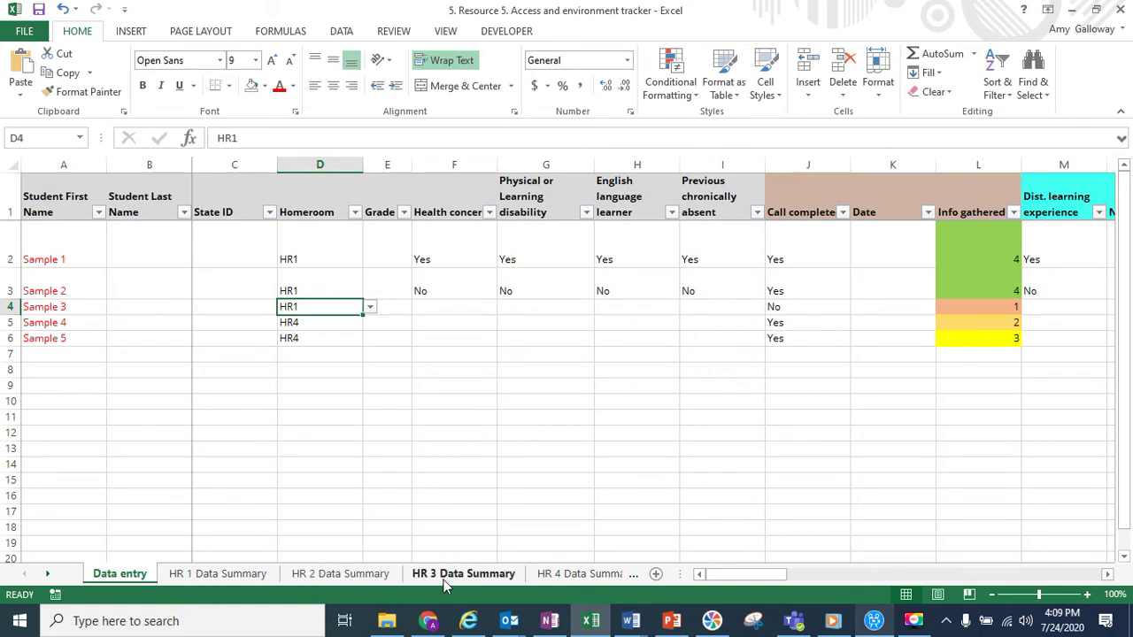
# - Set the homeroom of Sample 4 and Sample 5 to HR1, and select Sample 1's State ID cell
pyautogui.click(317, 323)
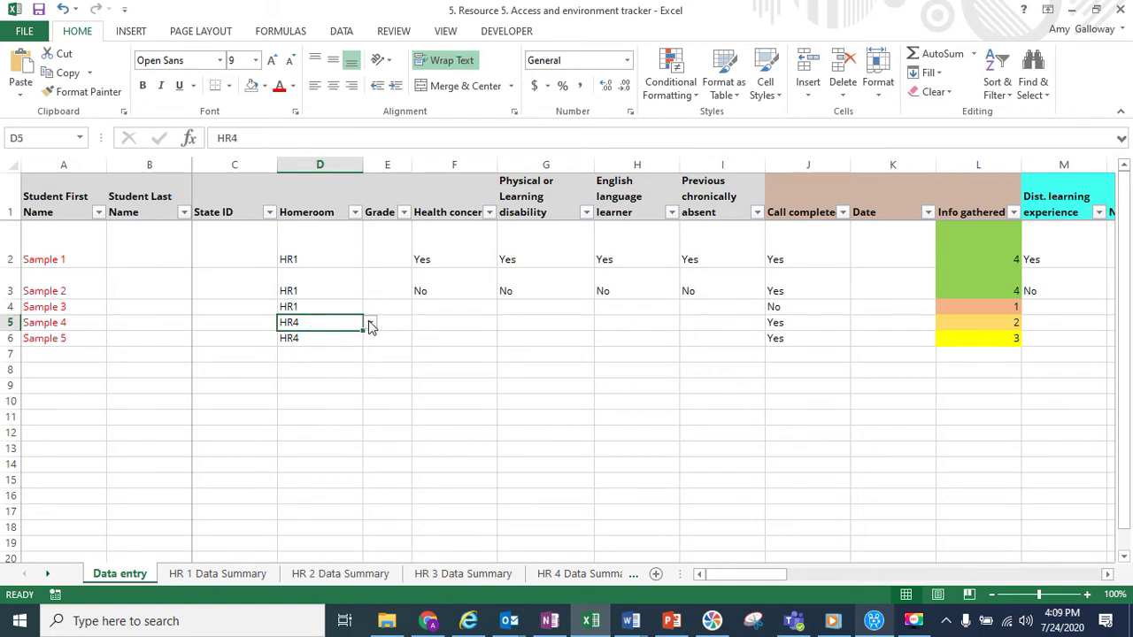
pyautogui.click(370, 324)
pyautogui.scroll(1, 359, 354)
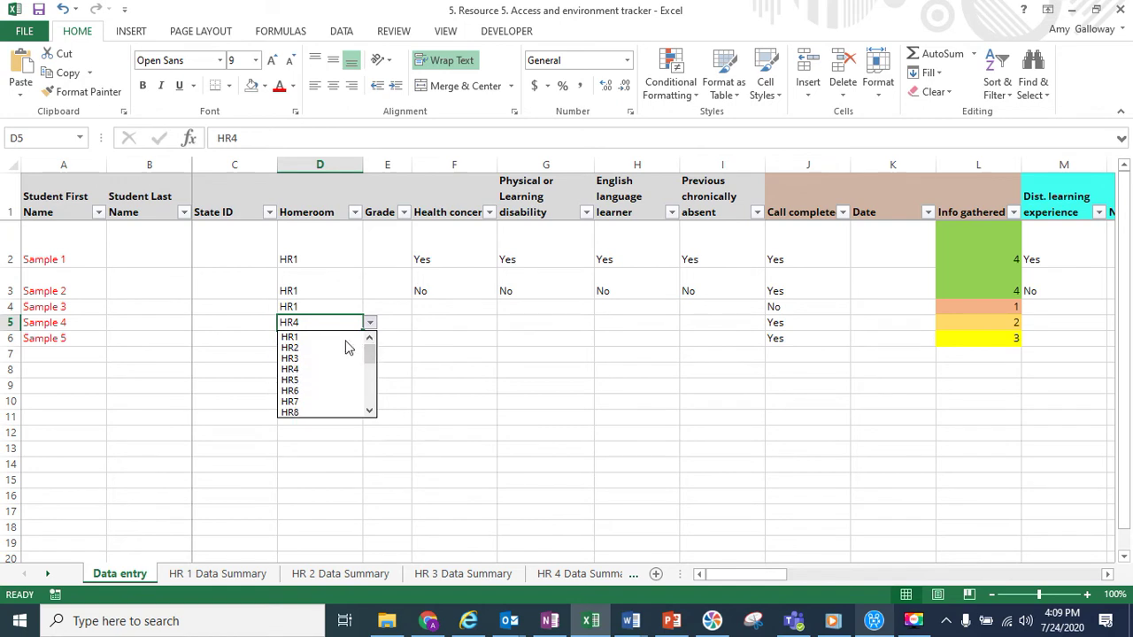
pyautogui.click(334, 337)
pyautogui.click(333, 344)
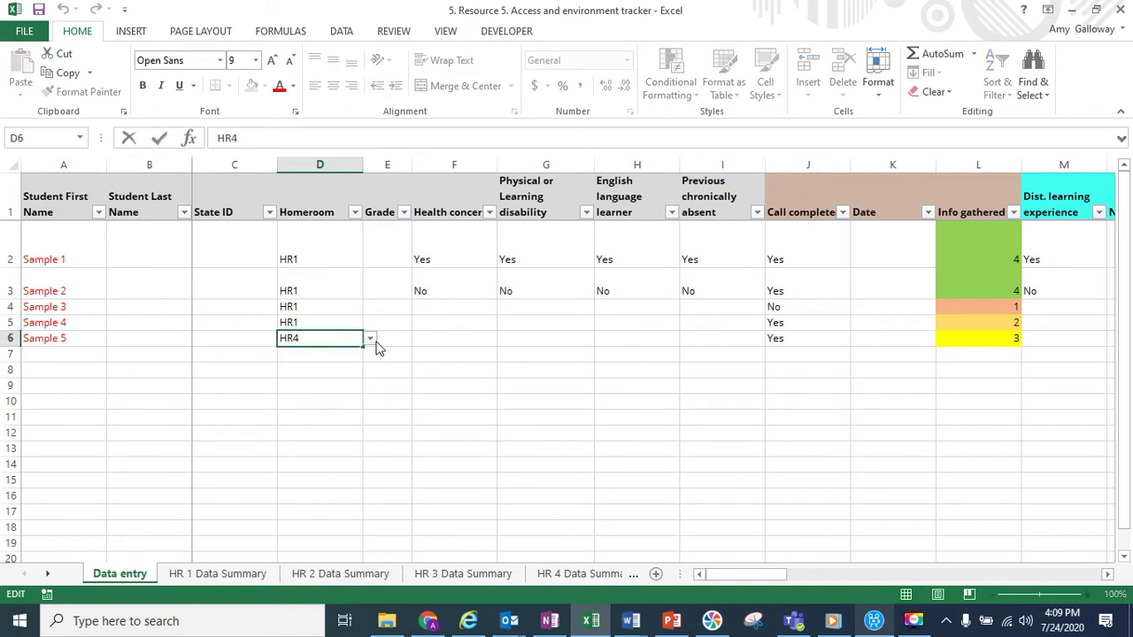
pyautogui.click(370, 339)
pyautogui.scroll(1, 370, 354)
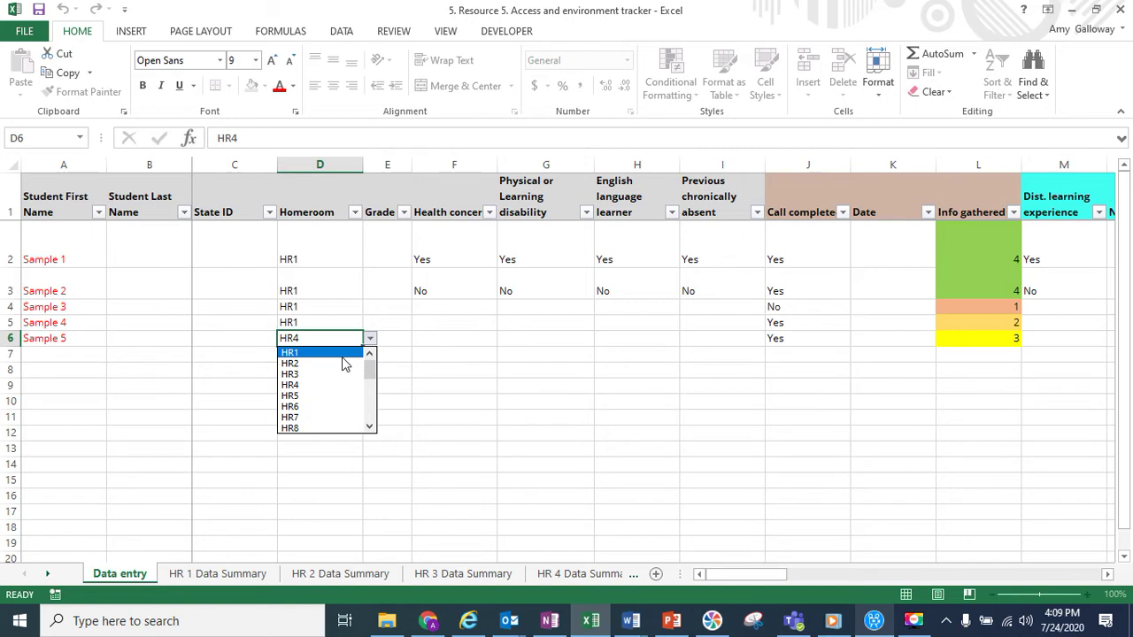
pyautogui.click(342, 354)
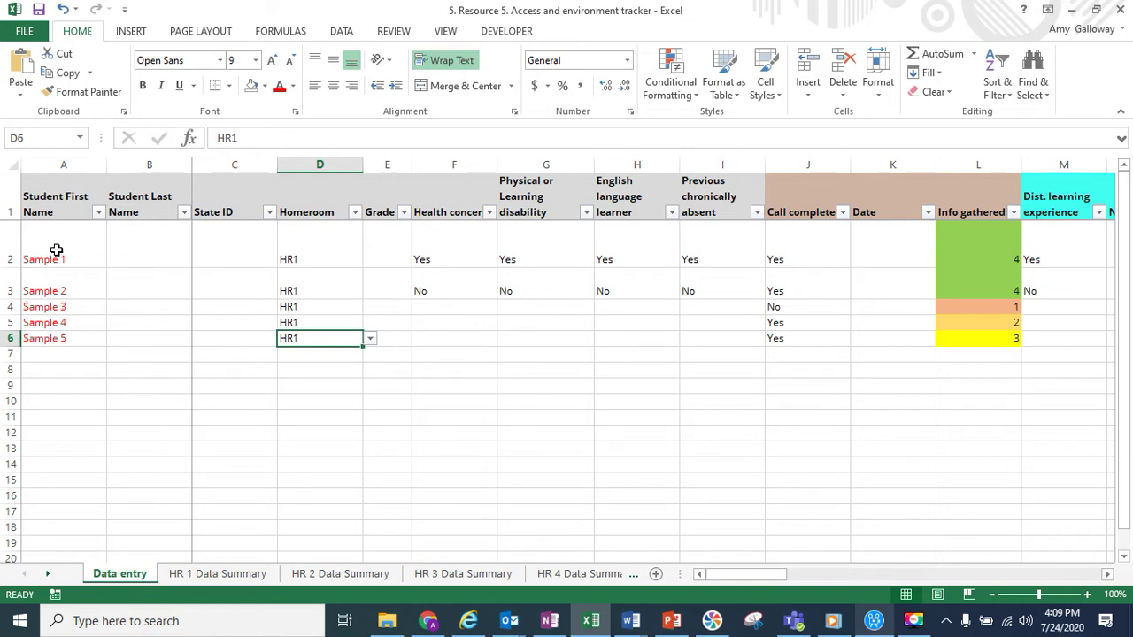
pyautogui.click(218, 249)
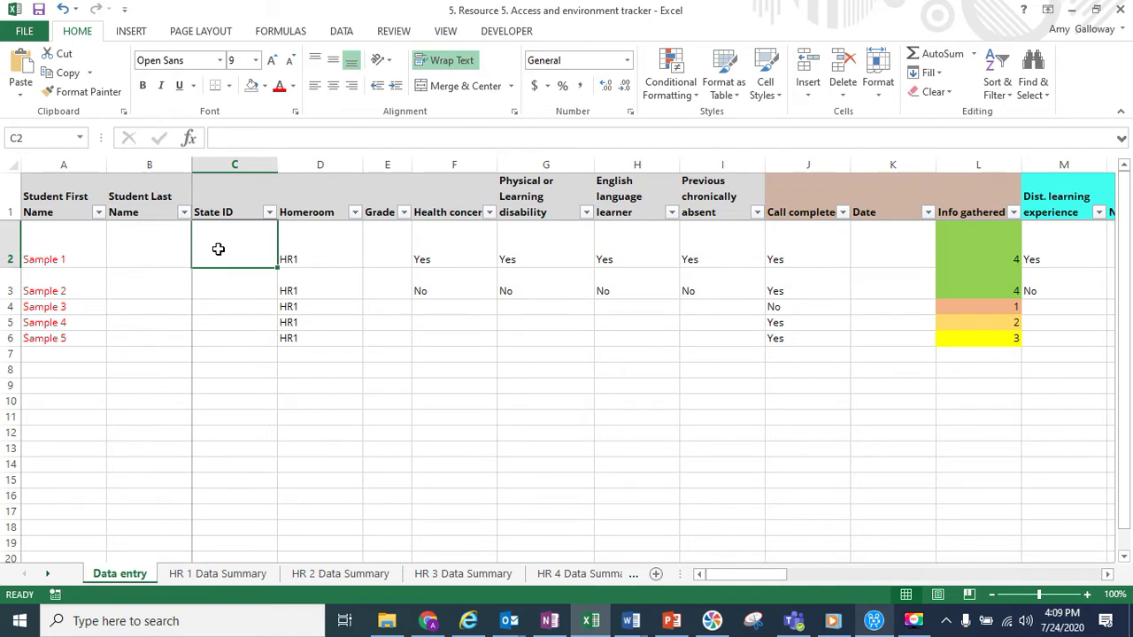
# - Examine the Grade, Health concern, Physical or Learning disability, English language learner and Previous chronically absent columns on the Data entry sheet
pyautogui.press('Tab')
pyautogui.press('Tab')
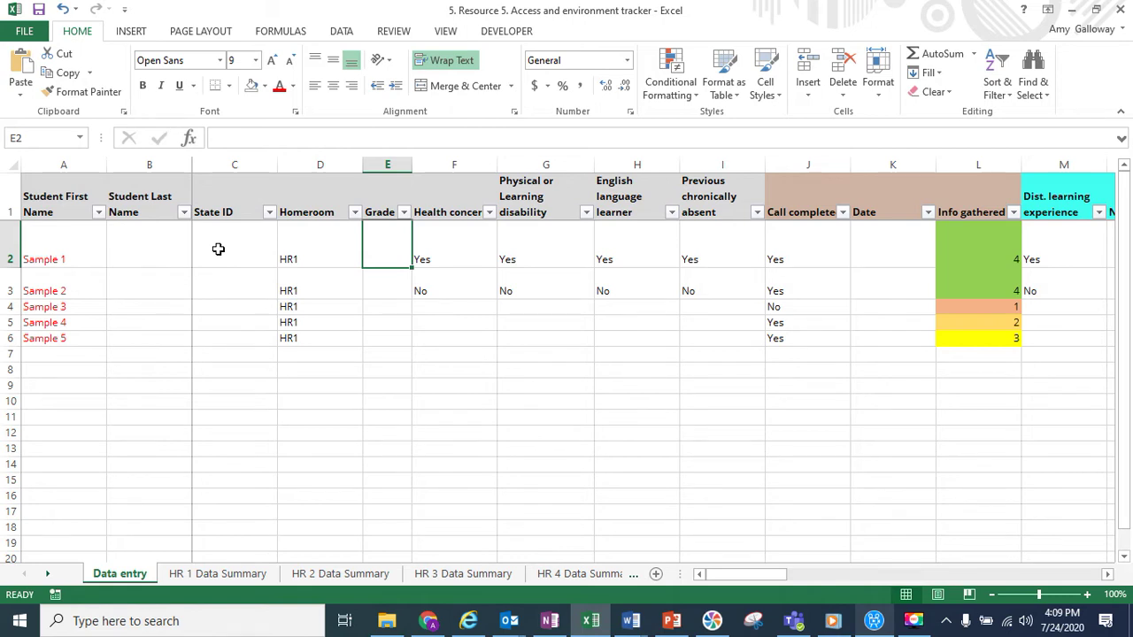
pyautogui.press('Tab')
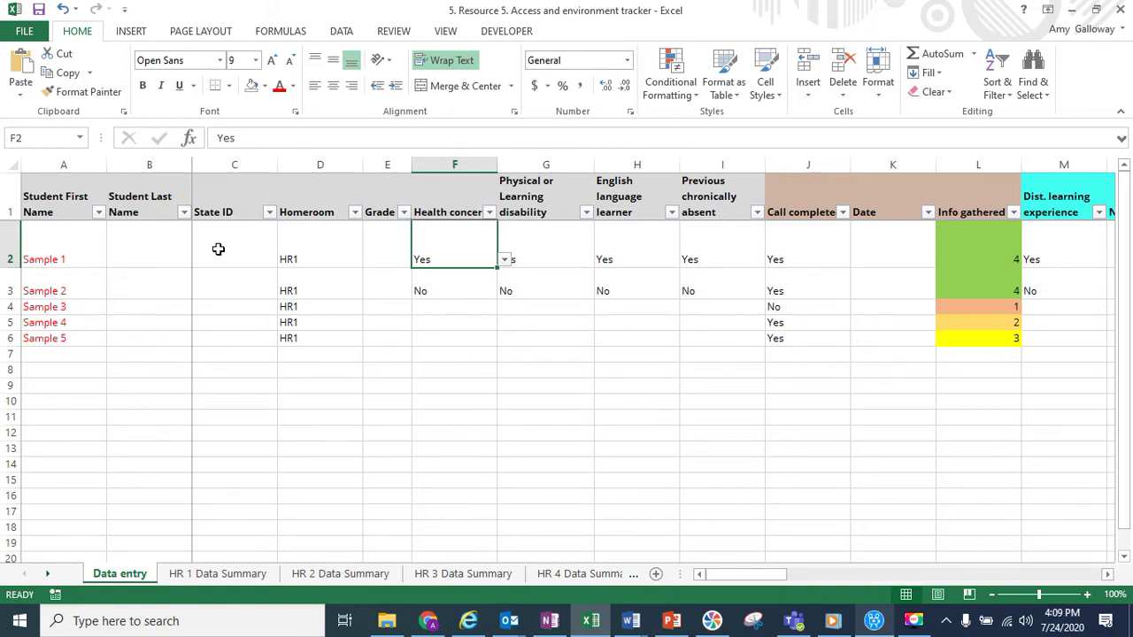
pyautogui.press('Up')
pyautogui.press('Right')
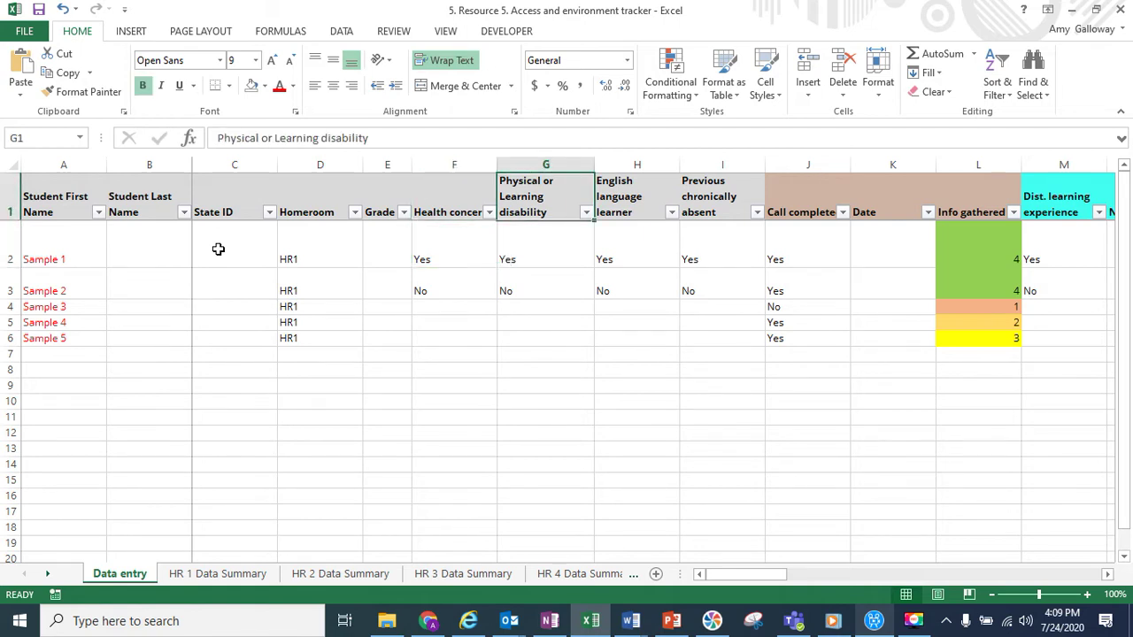
pyautogui.press('Right')
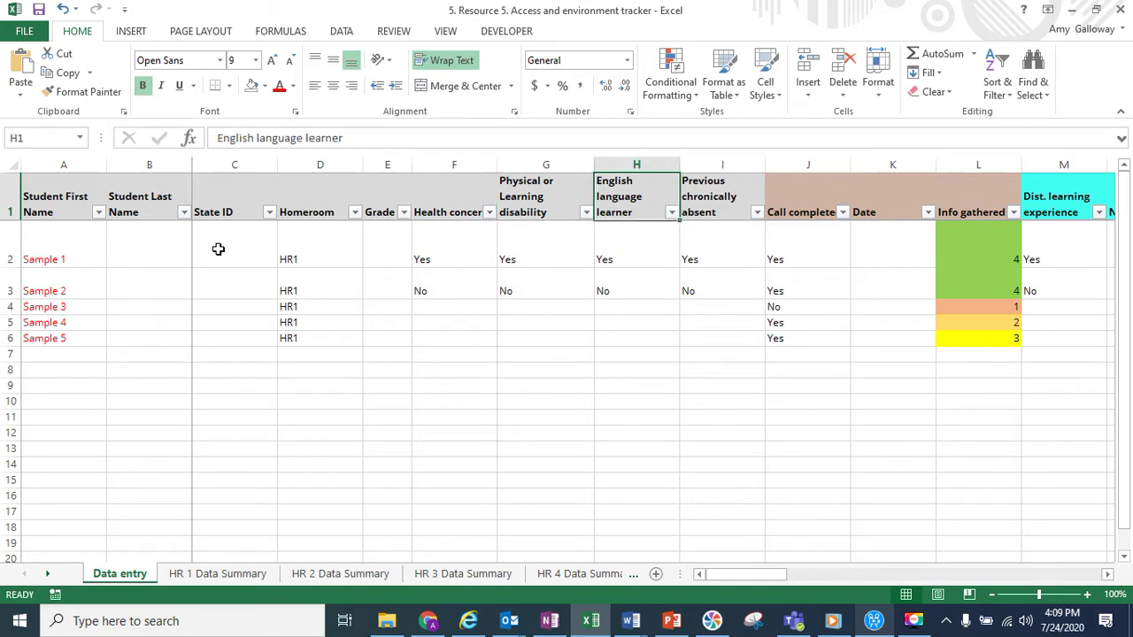
pyautogui.press('Right')
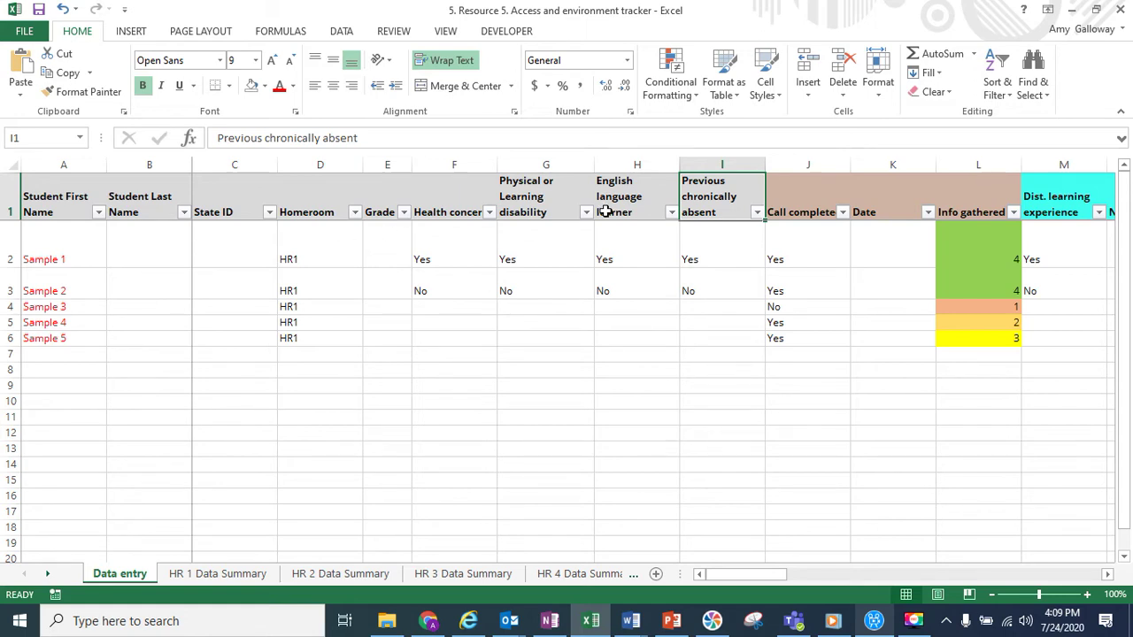
# - For Sample 1, choose Yes for the health concern and No for Physical or Learning disability
pyautogui.click(450, 253)
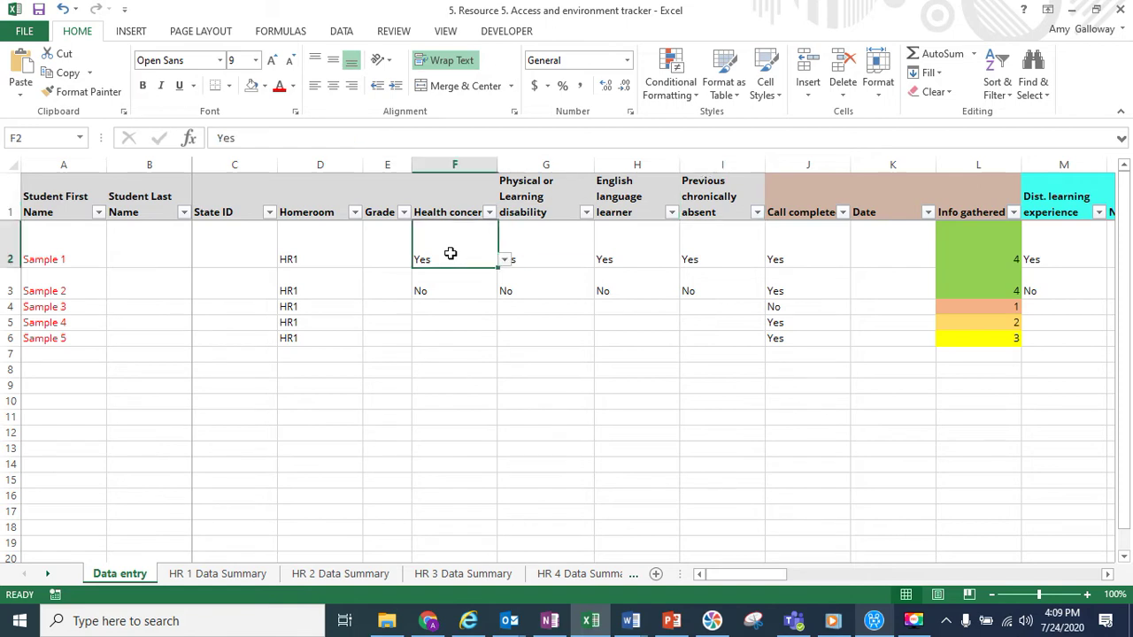
pyautogui.click(504, 261)
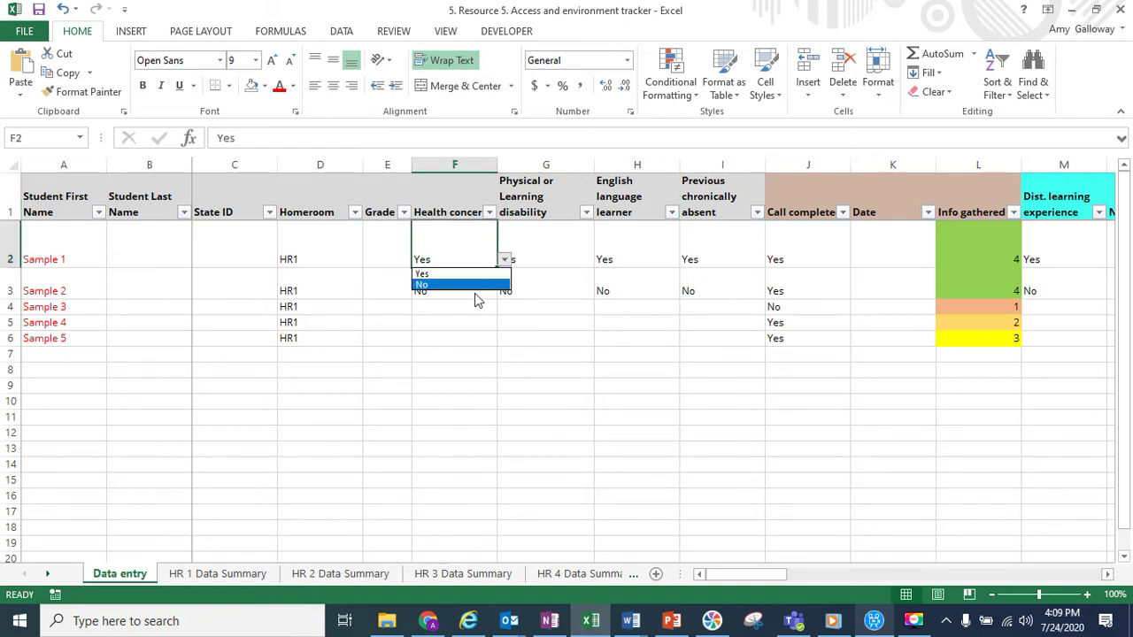
pyautogui.click(474, 277)
pyautogui.click(569, 247)
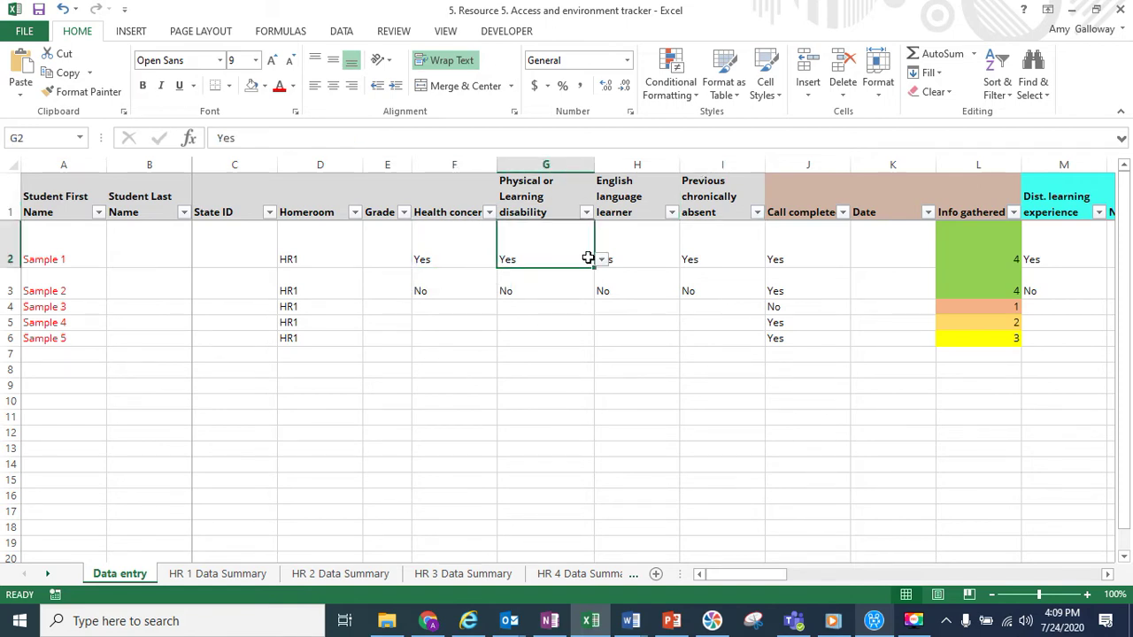
pyautogui.click(601, 259)
pyautogui.click(587, 285)
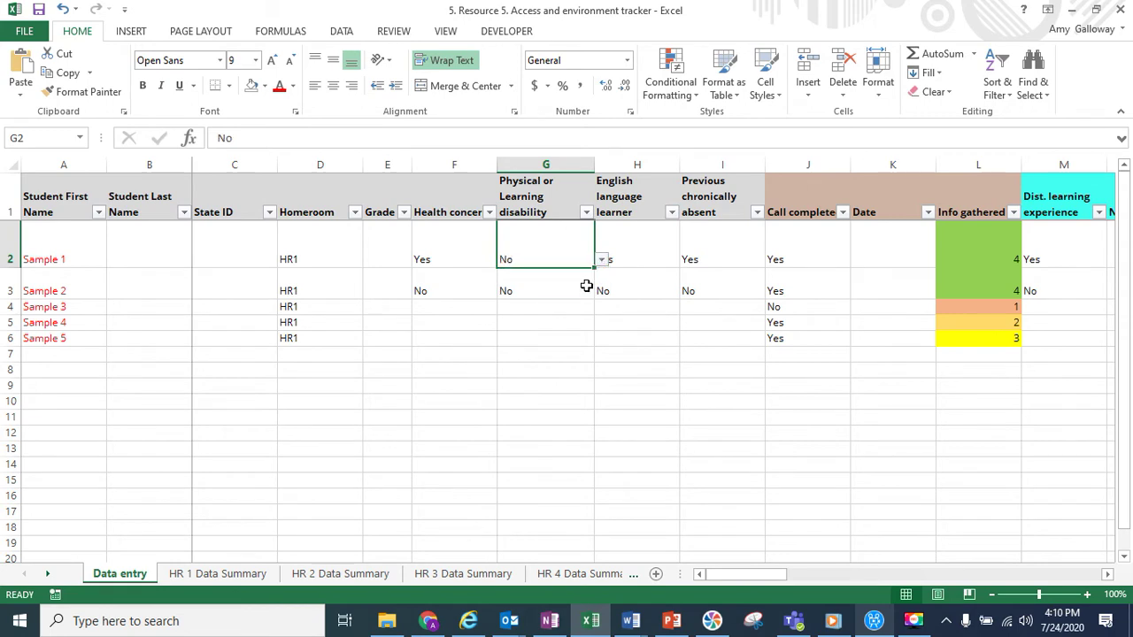
# - For Sample 4, set both Physical or Learning disability and English language learner to No
pyautogui.click(528, 323)
pyautogui.click(601, 323)
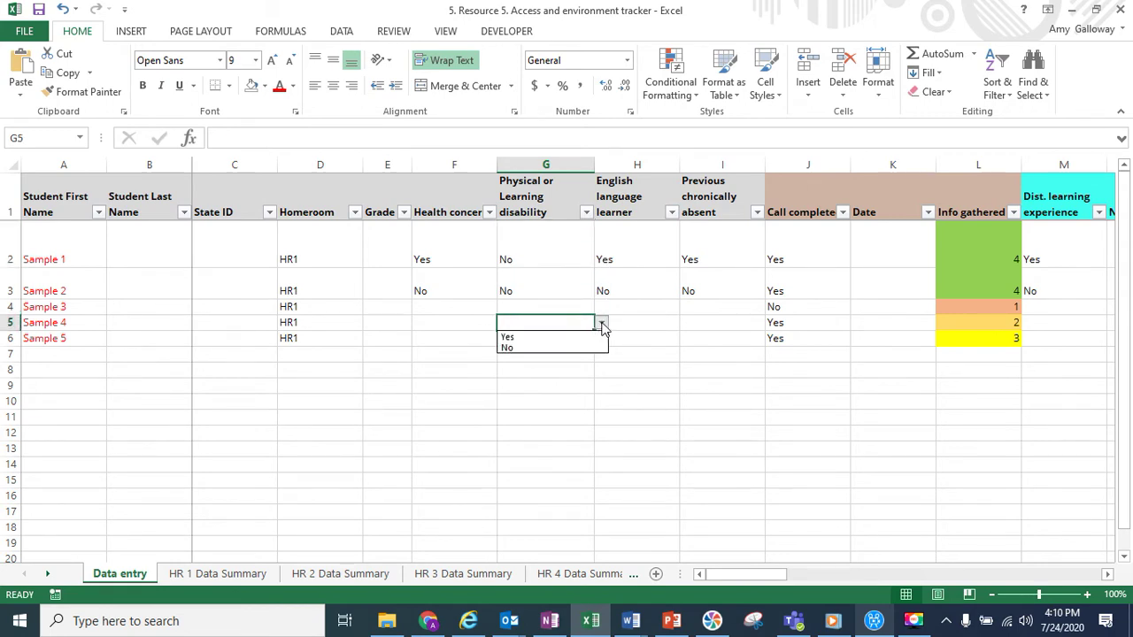
pyautogui.click(577, 349)
pyautogui.click(633, 329)
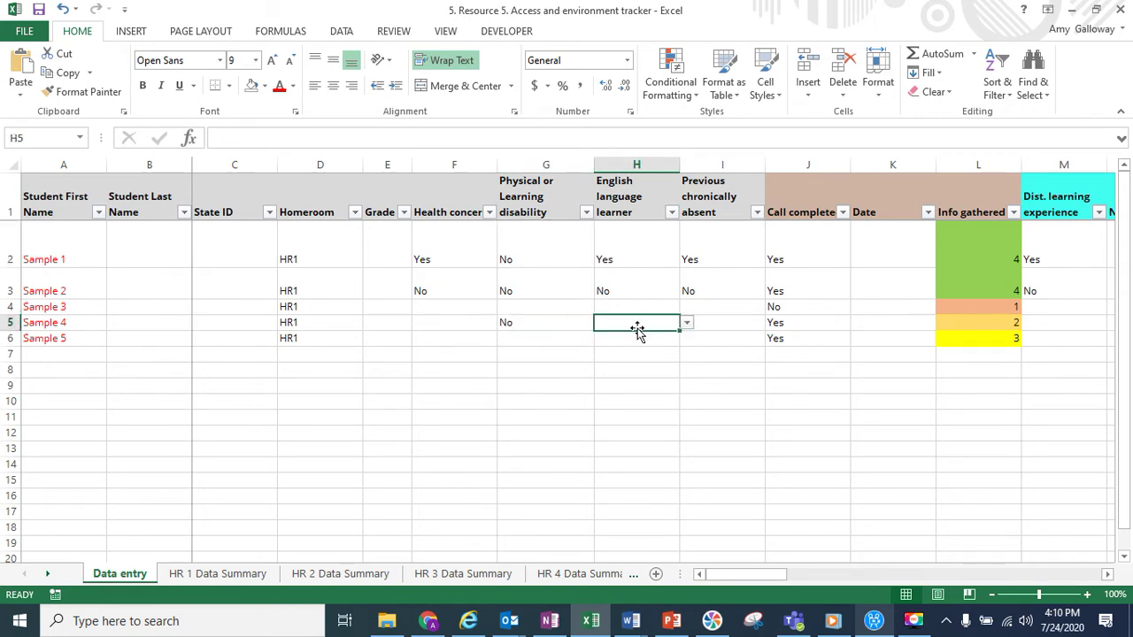
pyautogui.click(686, 323)
pyautogui.click(659, 348)
# - Examine the column headers from Previous chronically absent through Call complete and Date to Info gathered
pyautogui.click(710, 211)
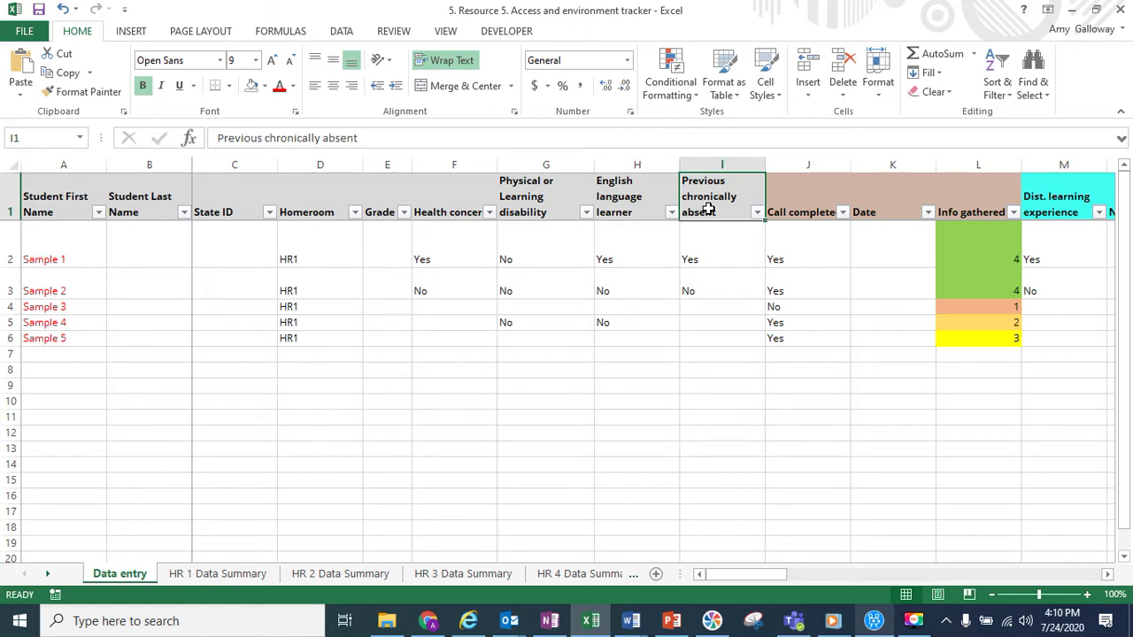
pyautogui.press('Right')
pyautogui.press('Right')
pyautogui.press('Right')
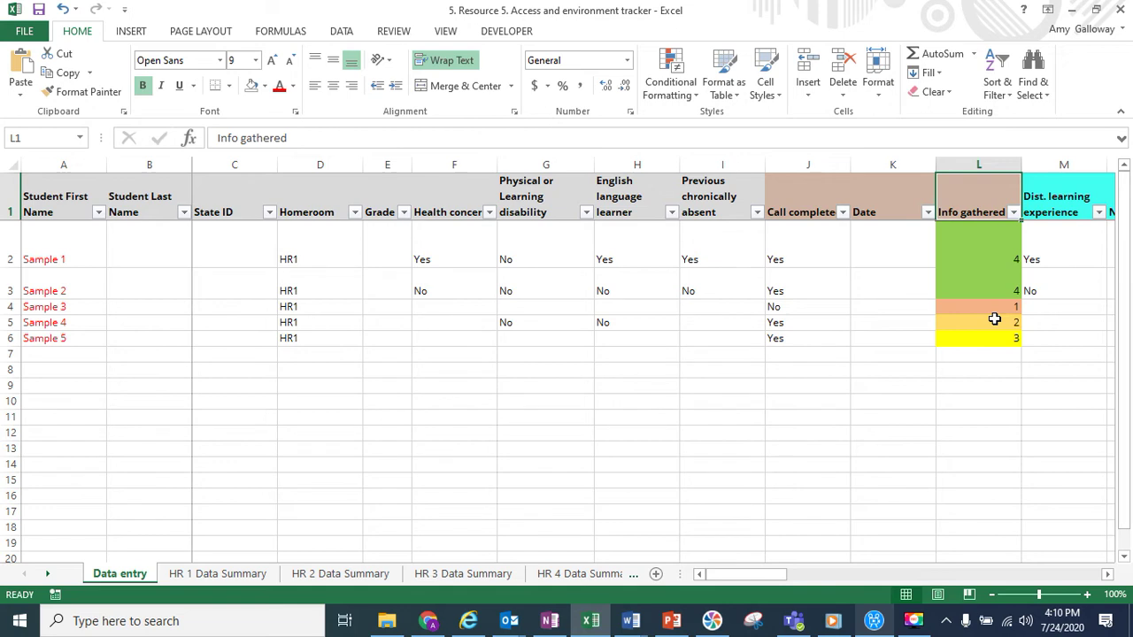
# - Check the Info gathered rating choices for Sample 1, and choose rating 1 for Sample 3
pyautogui.click(1012, 248)
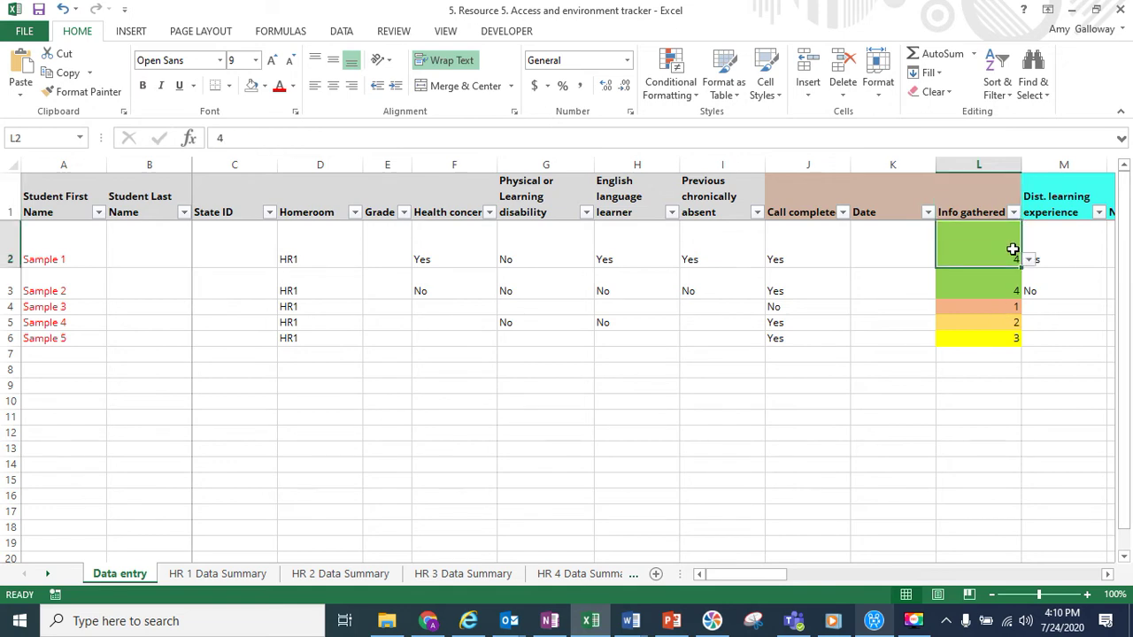
pyautogui.click(1028, 259)
pyautogui.click(1029, 260)
pyautogui.click(998, 311)
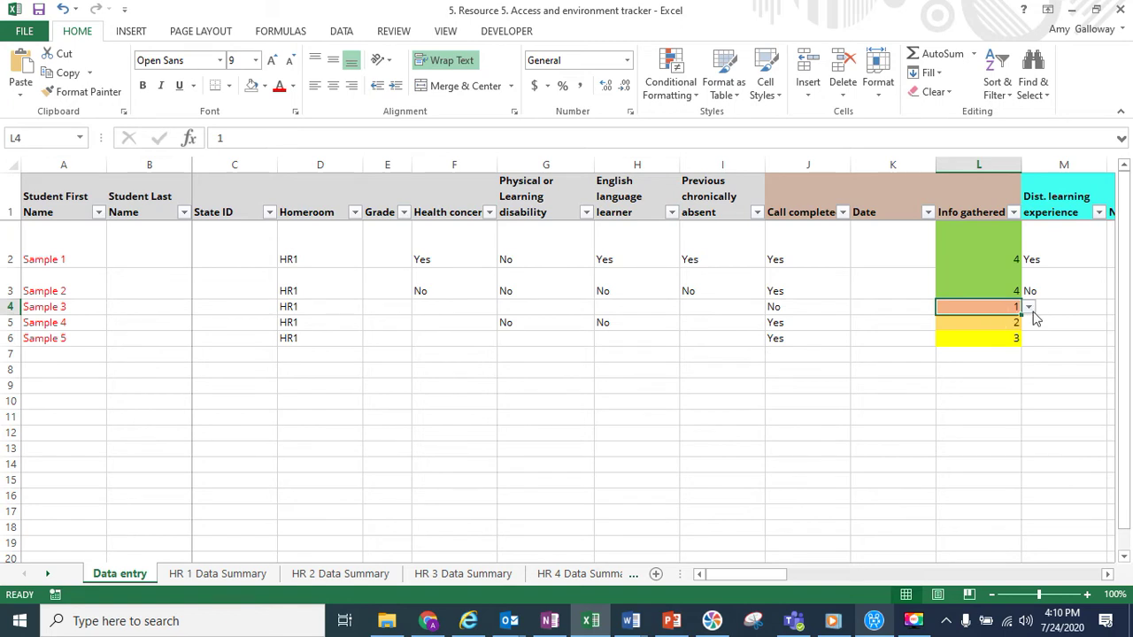
pyautogui.click(1030, 307)
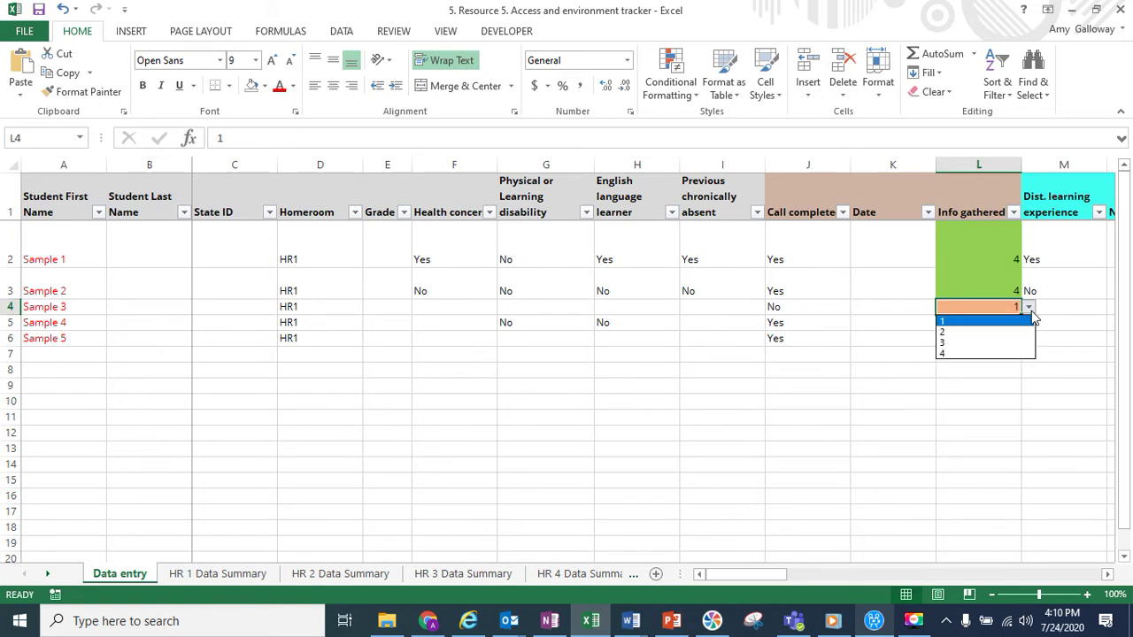
pyautogui.click(1020, 318)
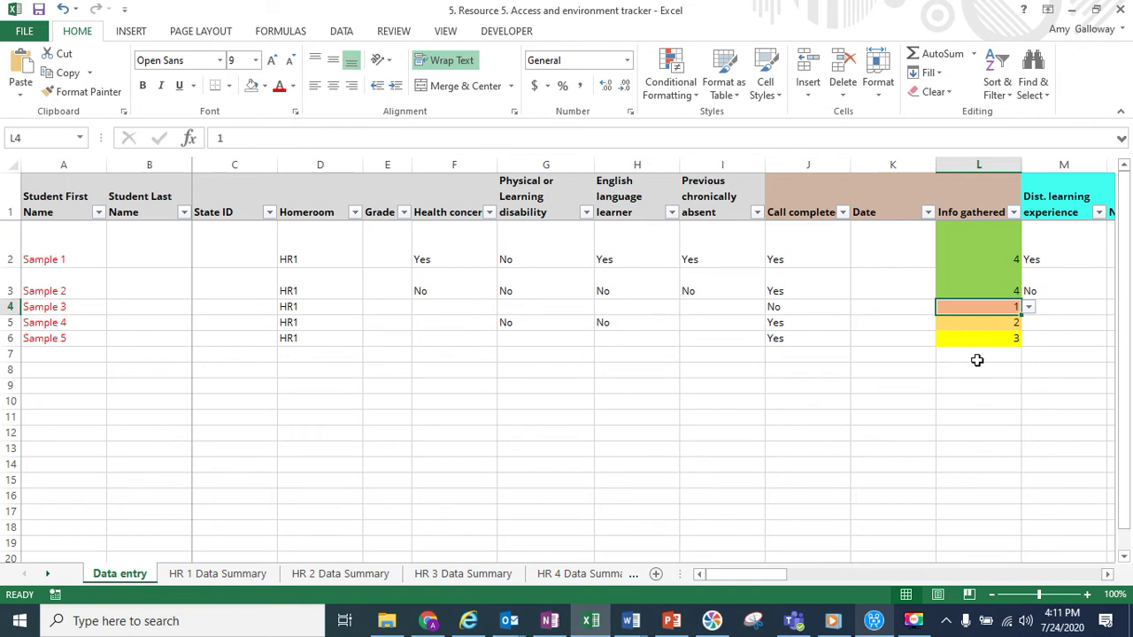
# - Examine the remaining header cells in row 1, from Dist. learning experience through Primary technology method
pyautogui.press('Up')
pyautogui.press('Up')
pyautogui.press('Up')
pyautogui.press('Right')
pyautogui.press('Right')
pyautogui.press('Right')
pyautogui.press('Right')
pyautogui.press('Right')
pyautogui.press('Right')
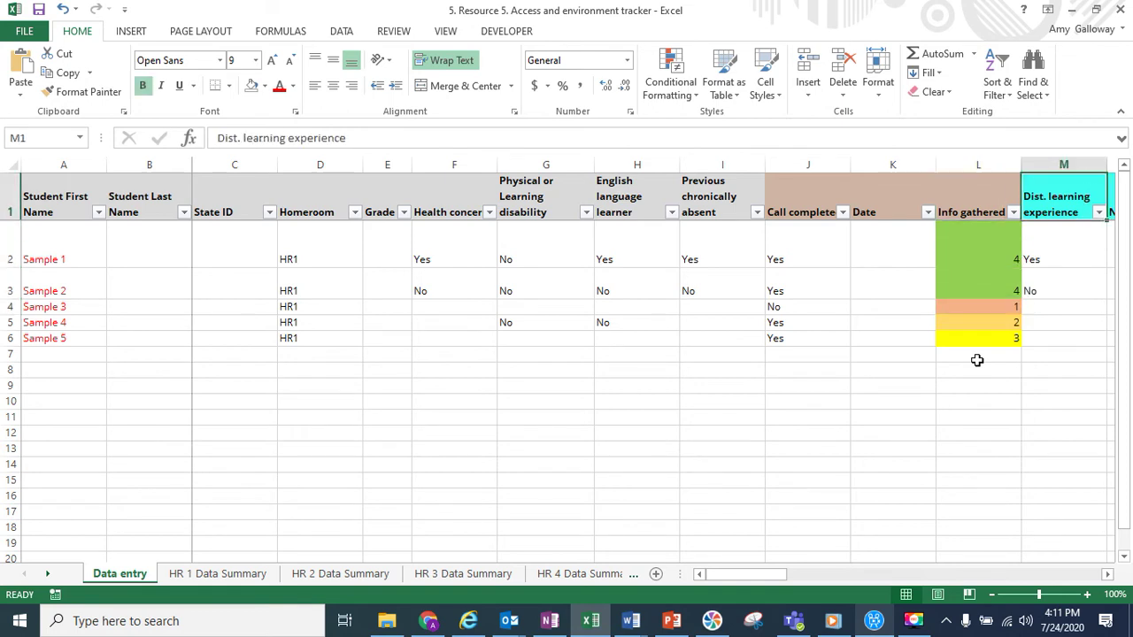
pyautogui.press('Right')
pyautogui.press('Right')
pyautogui.press('Right')
pyautogui.press('Right')
pyautogui.press('Right')
pyautogui.press('Right')
pyautogui.press('Right')
pyautogui.press('Right')
pyautogui.press('Right')
pyautogui.press('Right')
pyautogui.press('Right')
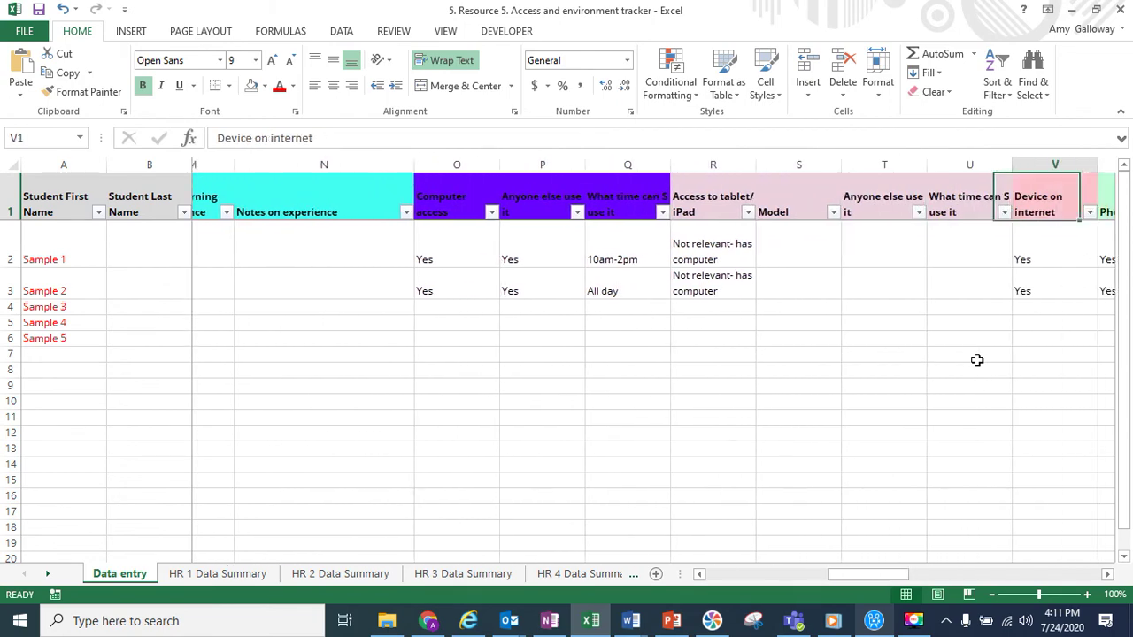
pyautogui.press('Right')
pyautogui.press('Right')
pyautogui.press('Right')
pyautogui.press('Right')
pyautogui.press('Right')
pyautogui.press('Right')
pyautogui.press('Right')
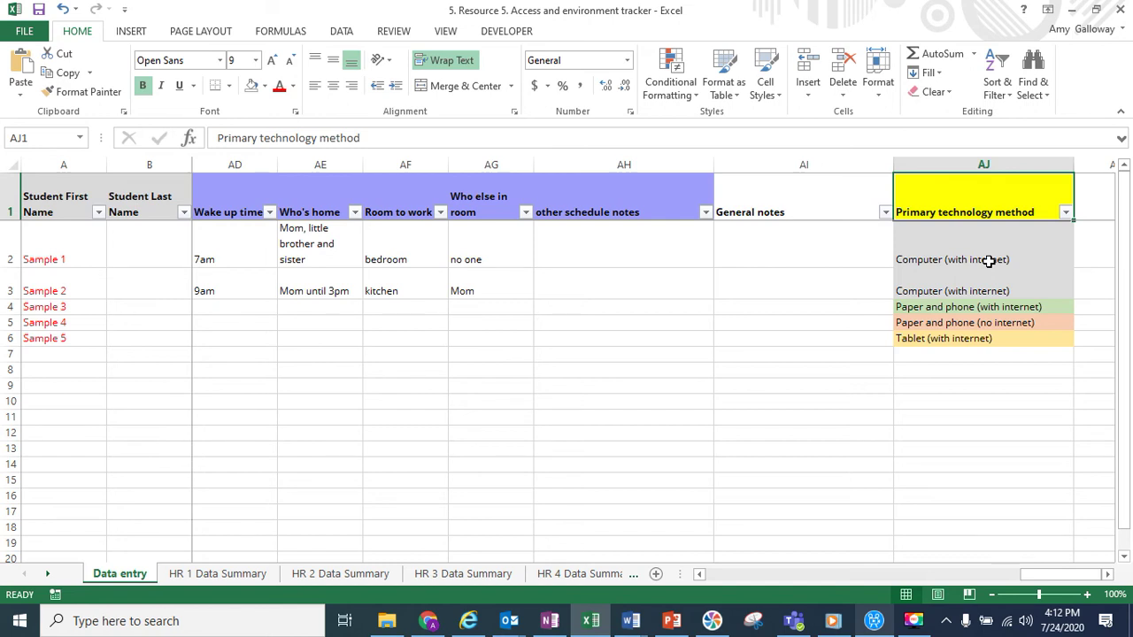
# - Sort the student rows by Primary technology method from A to Z, and re-sort them from Z to A
pyautogui.click(1067, 214)
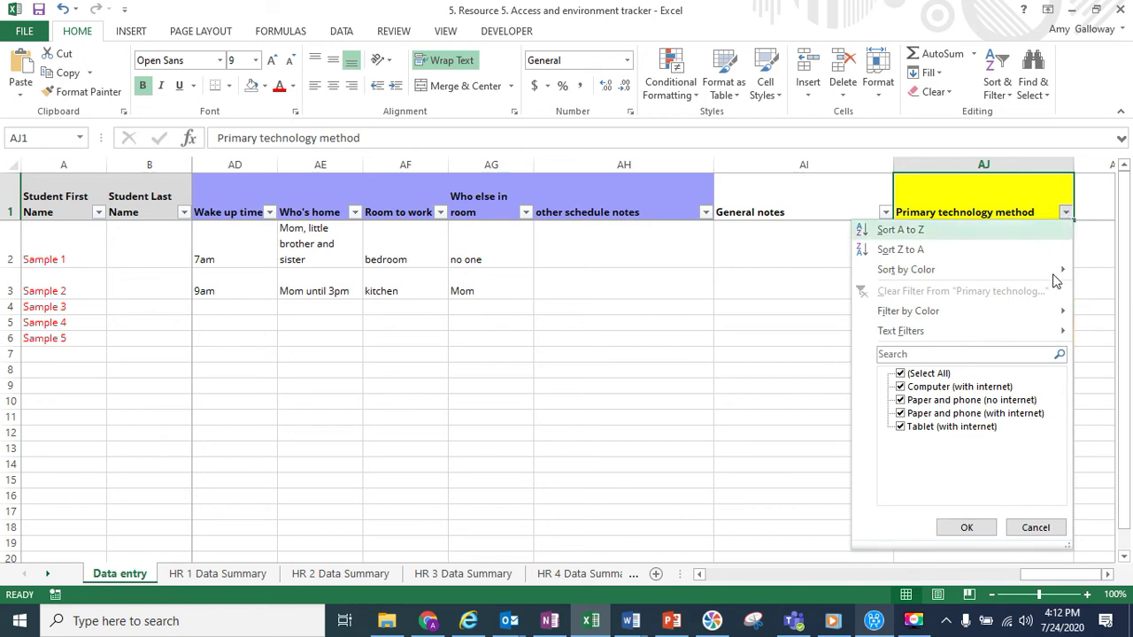
pyautogui.click(958, 234)
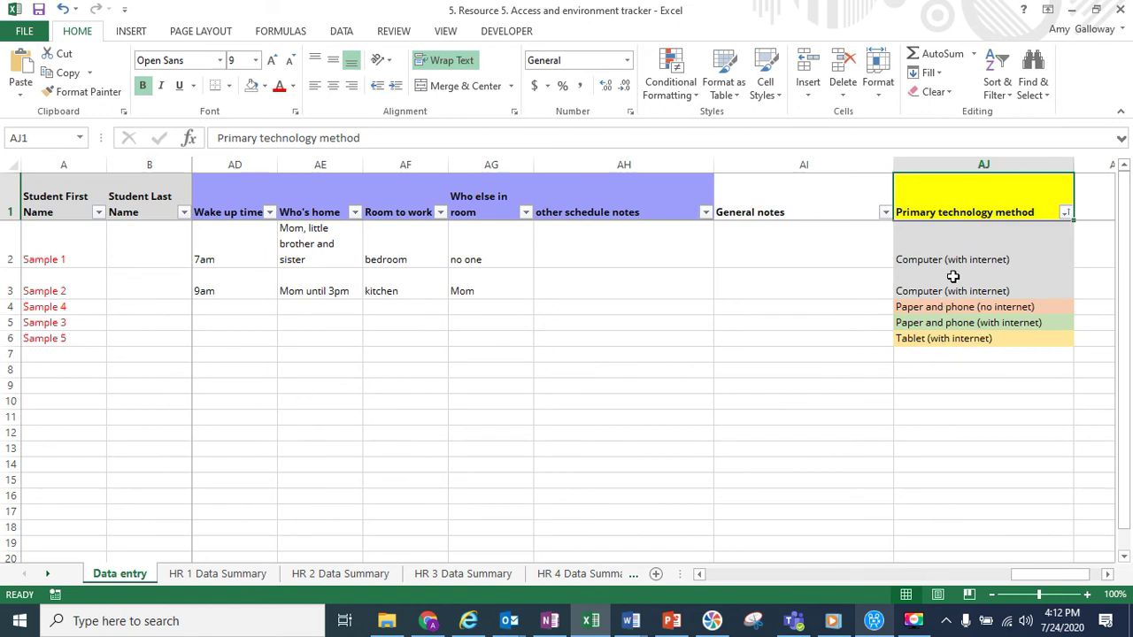
pyautogui.click(1065, 212)
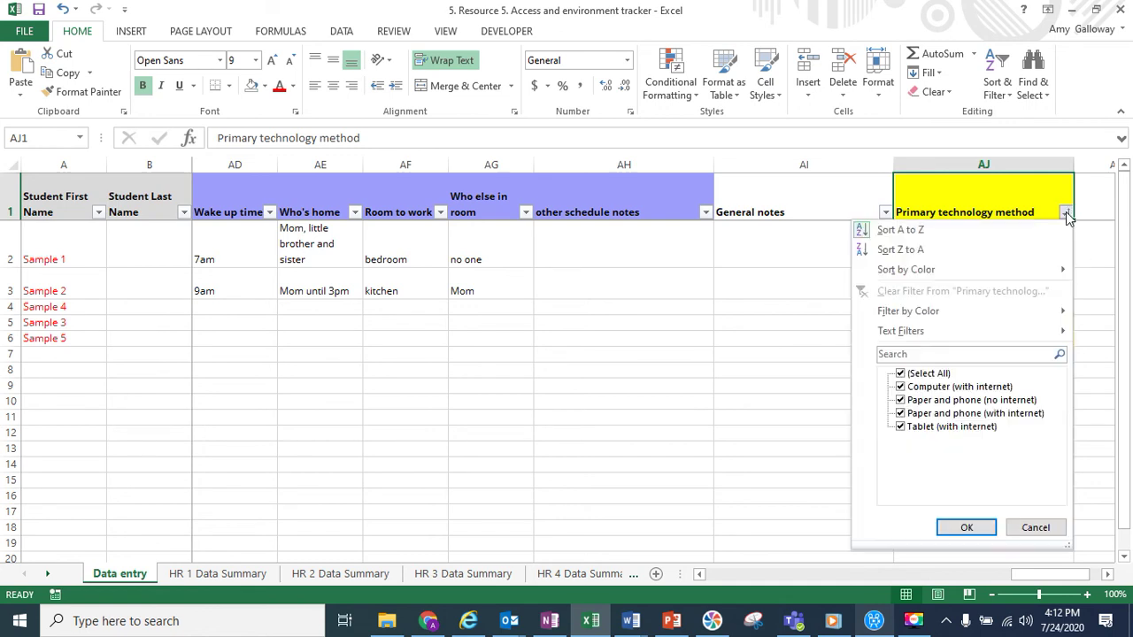
pyautogui.click(901, 250)
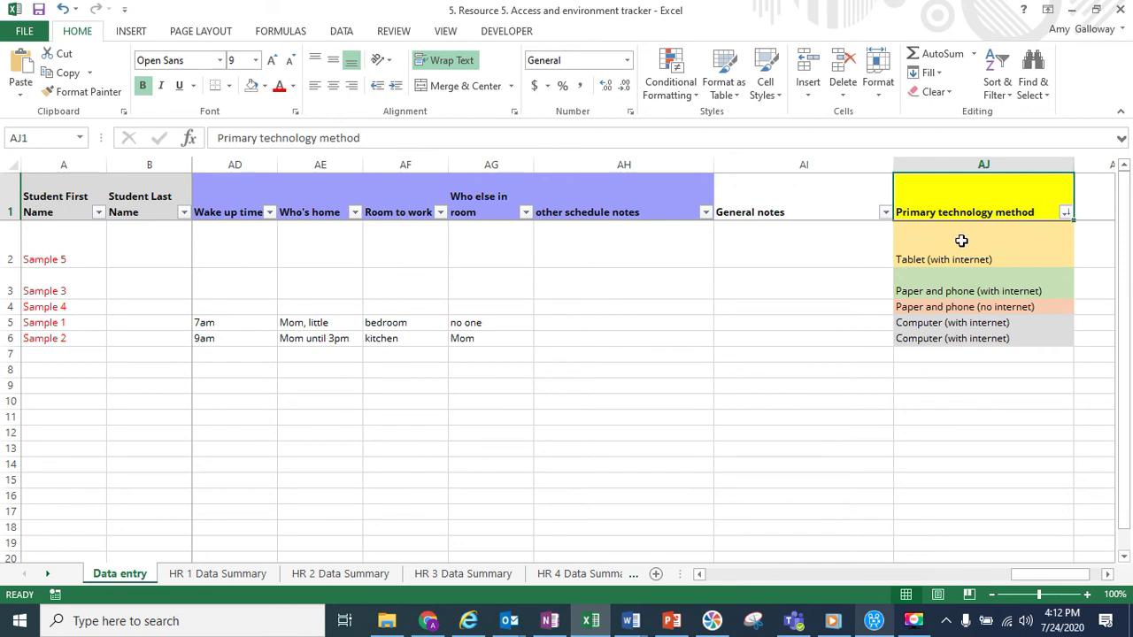
# - On the HR 1 Data Summary sheet, inspect the total, the Tablet (with internet) count, the Calls completed formula and the Info gathered section
pyautogui.click(208, 575)
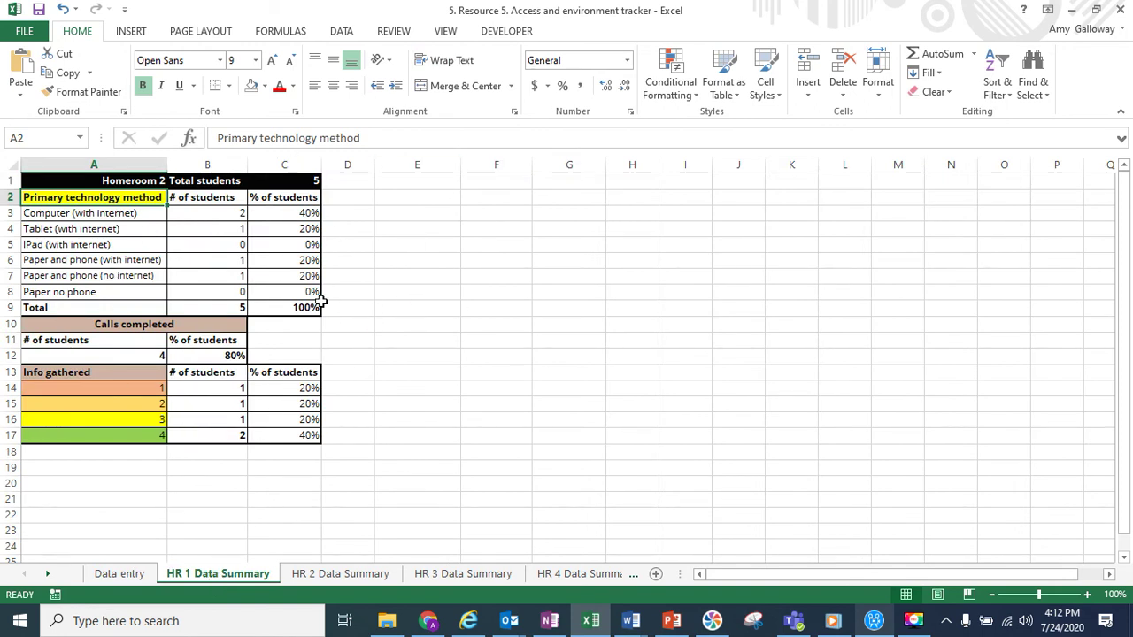
pyautogui.click(203, 307)
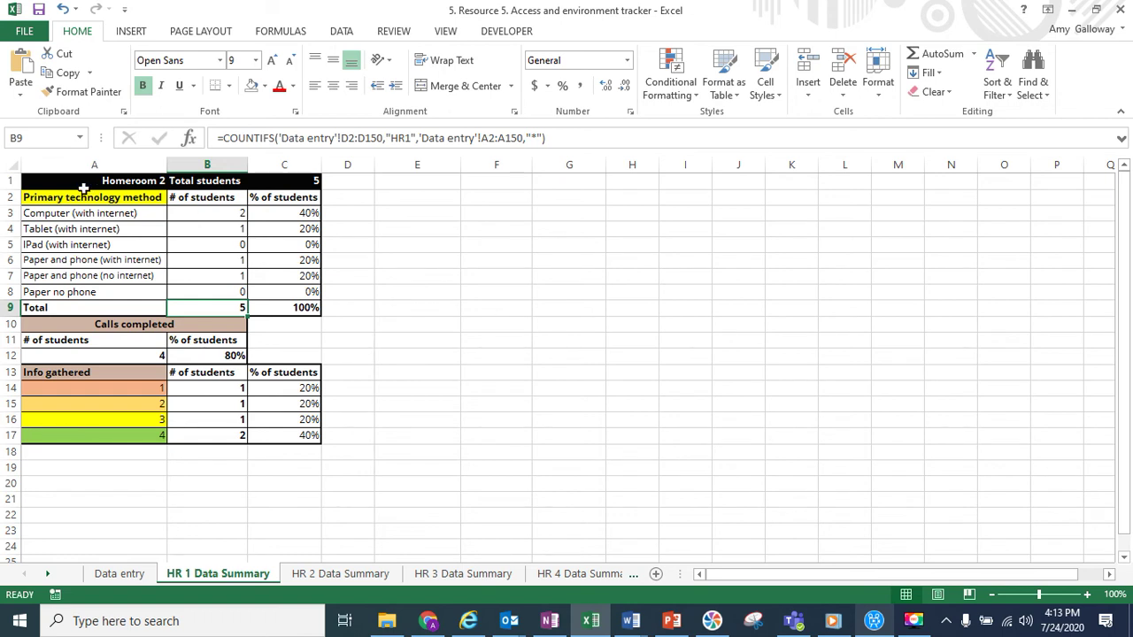
pyautogui.click(216, 226)
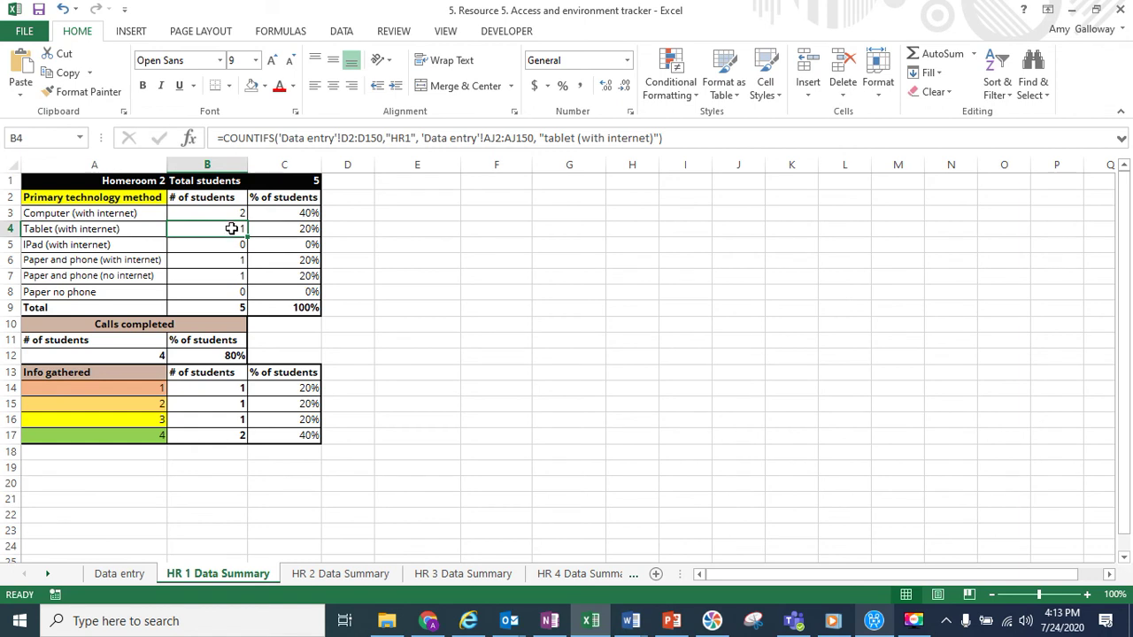
pyautogui.click(101, 231)
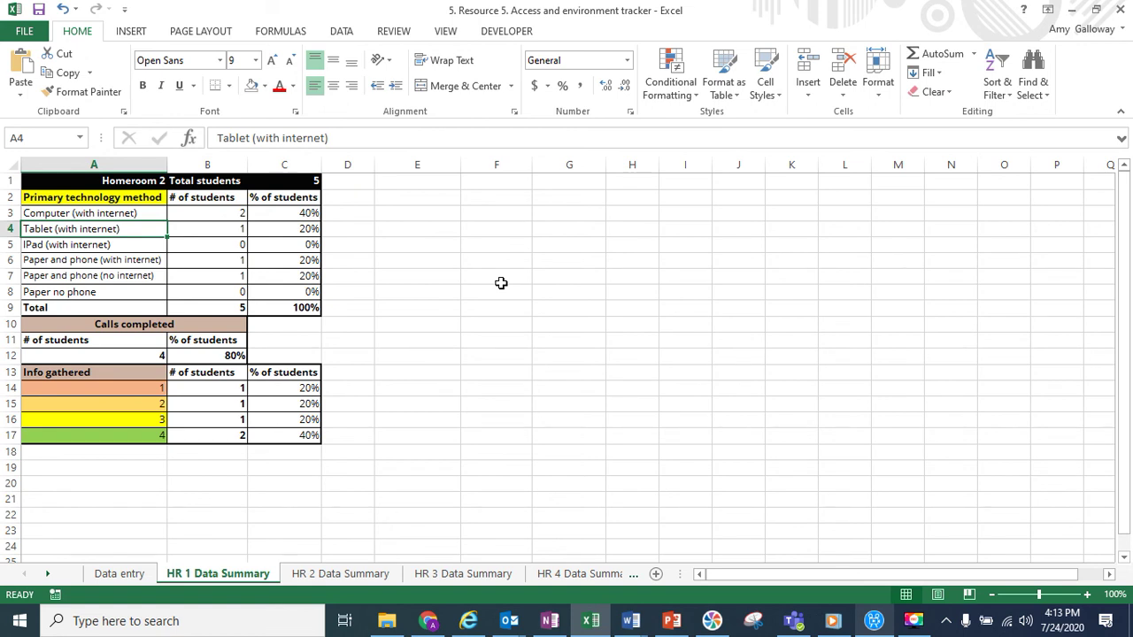
pyautogui.click(146, 354)
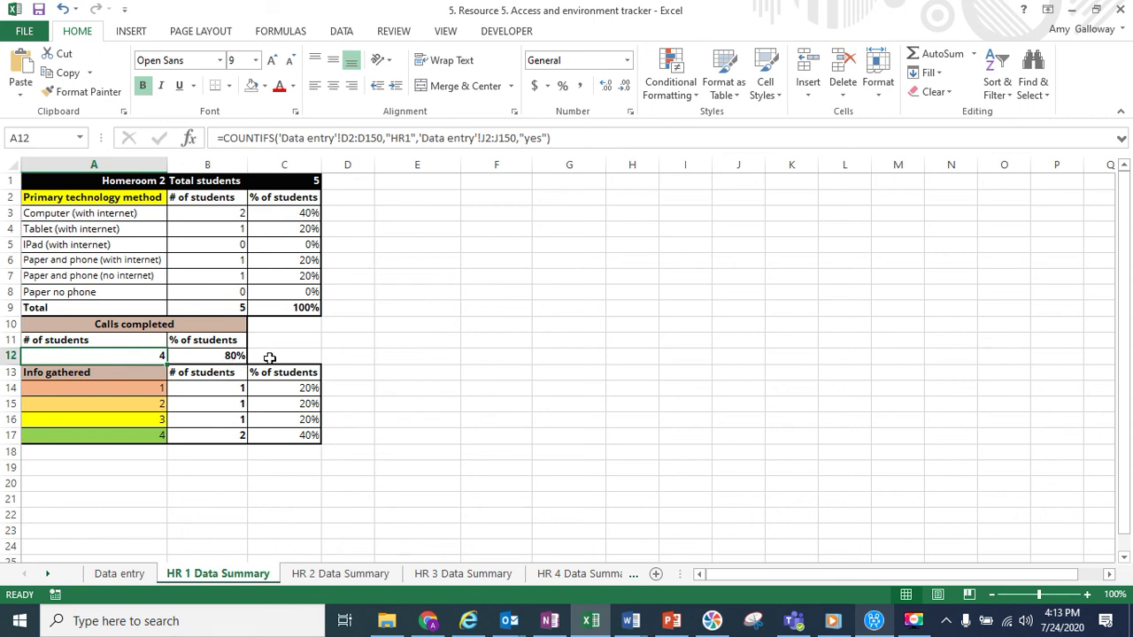
pyautogui.click(111, 389)
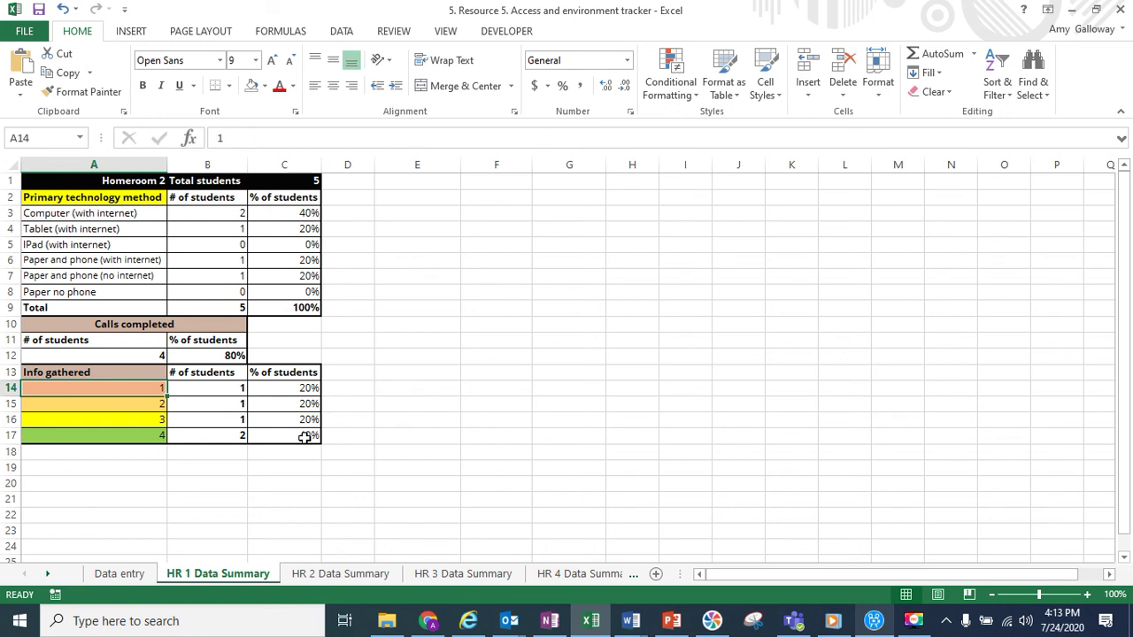
# - Switch to File Explorer to locate the 5. Resource 4. Tracker Instructions document, and return to the tracker workbook
pyautogui.click(385, 624)
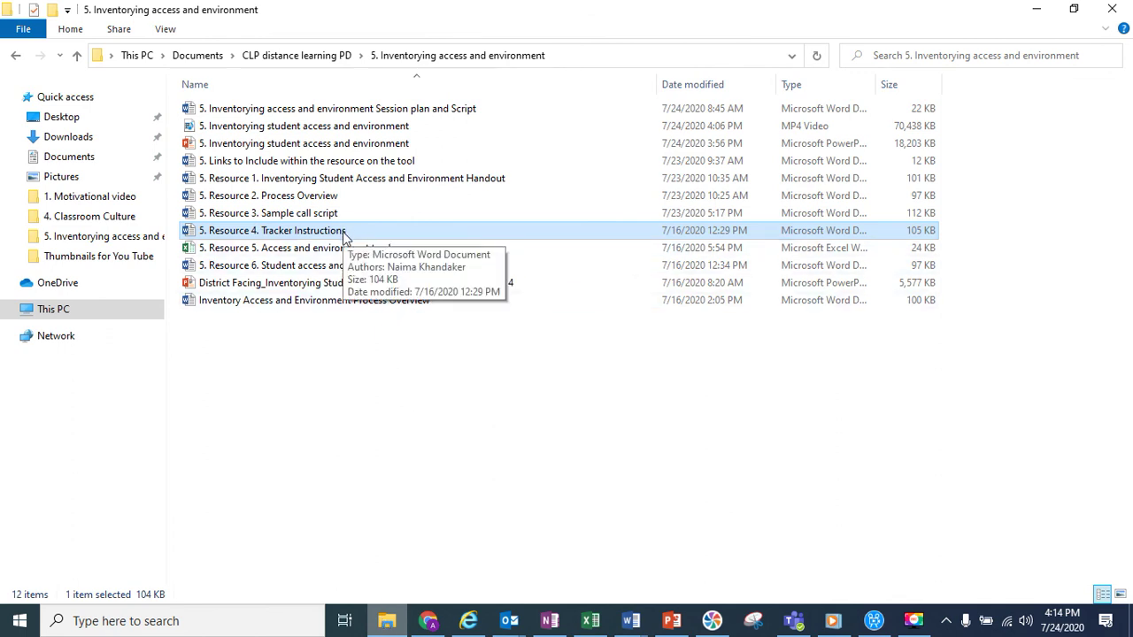
pyautogui.click(1036, 8)
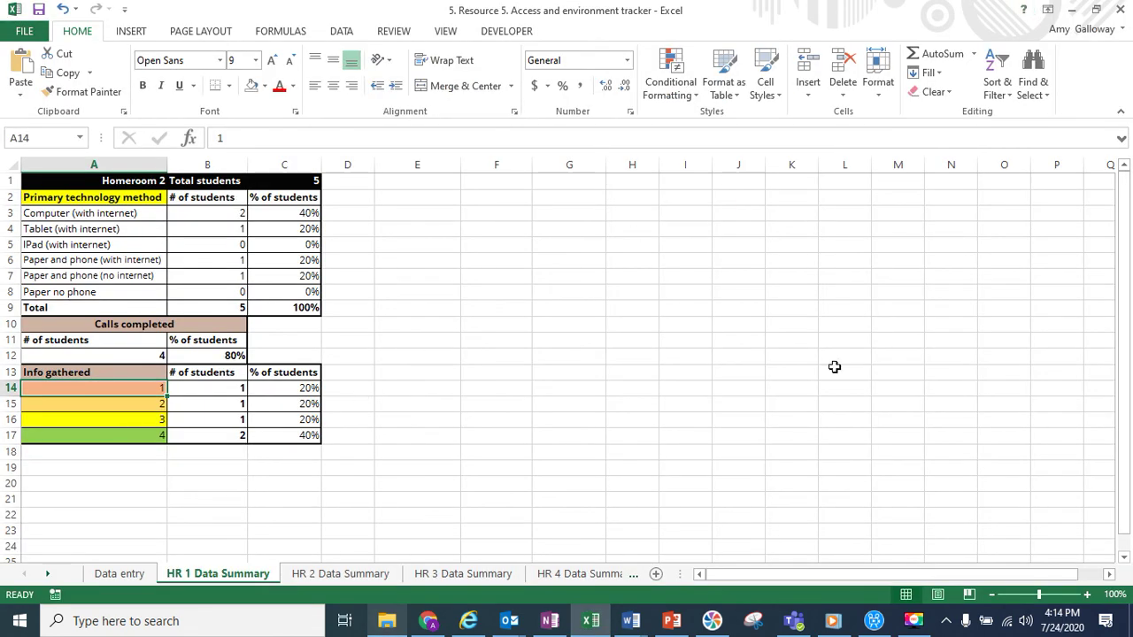